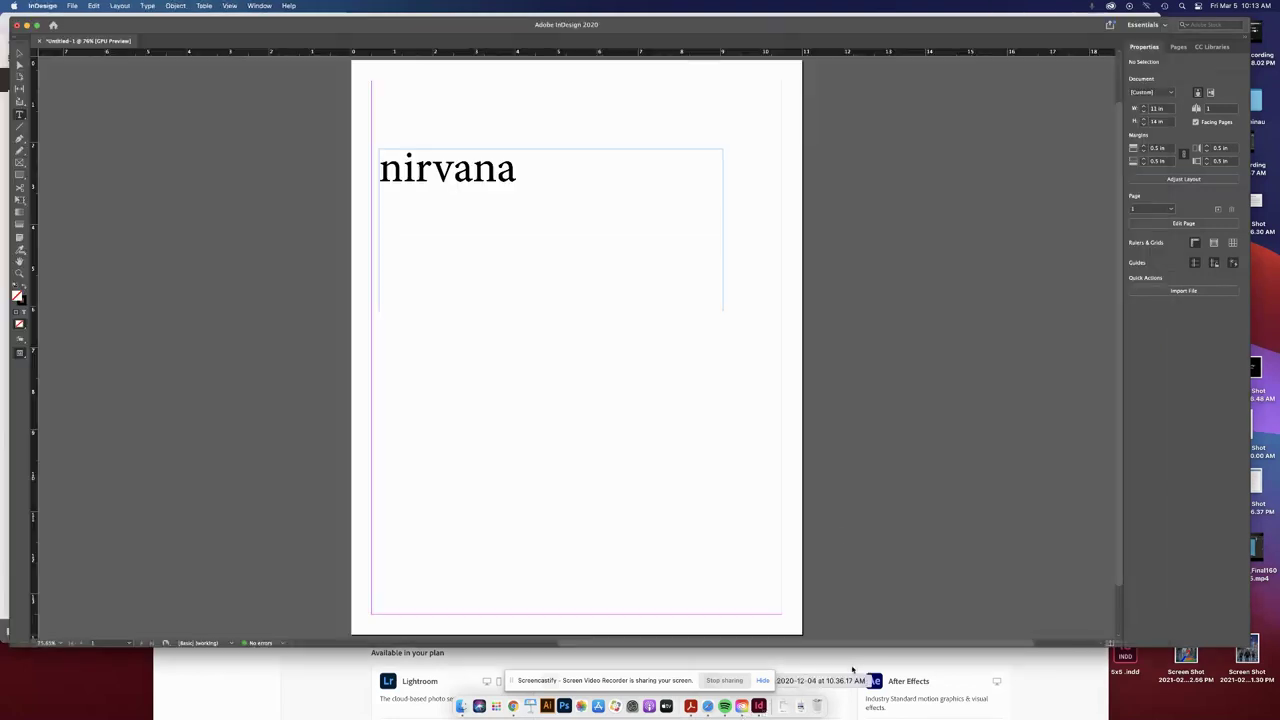
Highlight the word 'nirvana' in its text frame with the Type tool
{"action": "left_click_drag", "start_coordinate": [518, 170], "coordinate": [346, 170]}
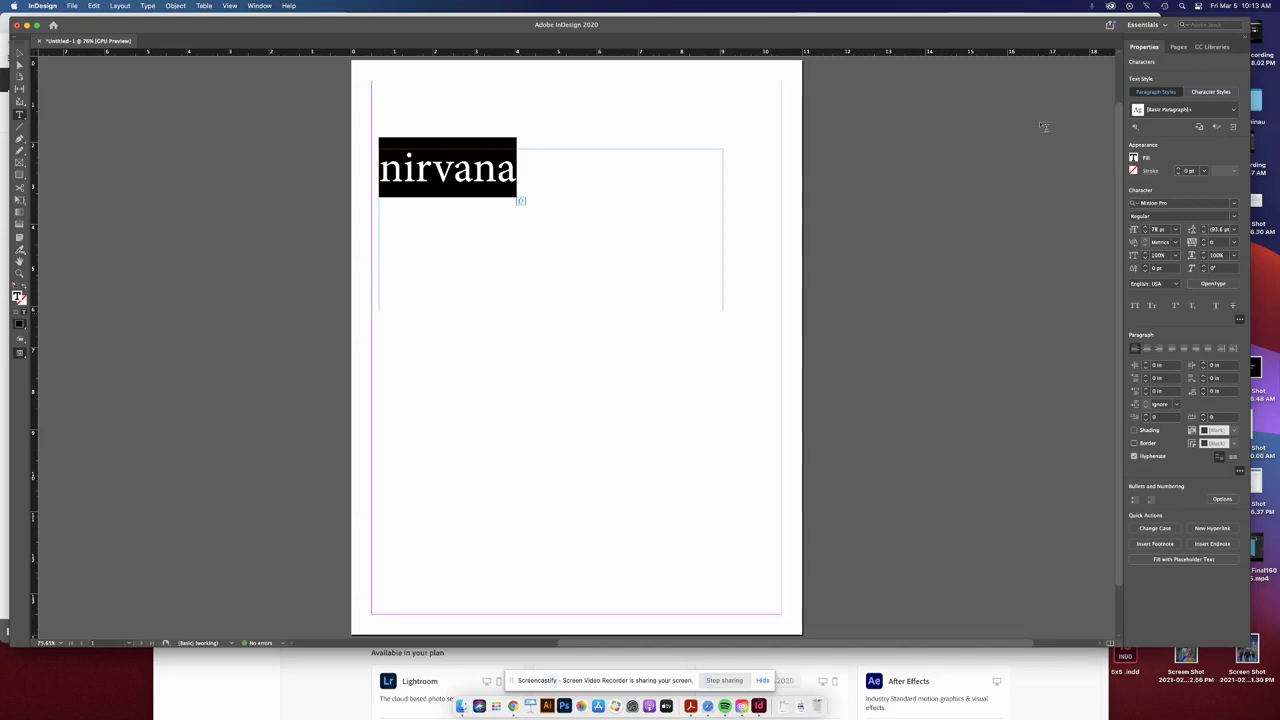
Open Creative Cloud from the menu bar, raise its window, and show the Active fonts list
{"action": "left_click", "coordinate": [1111, 6]}
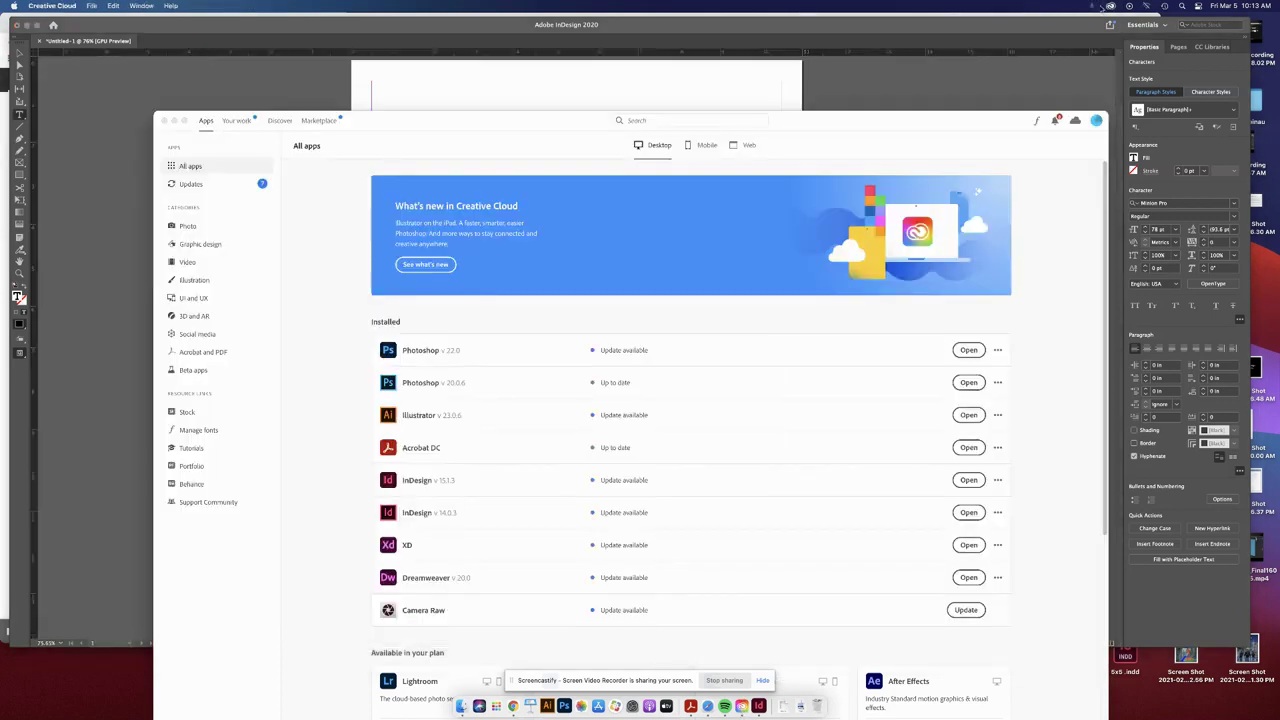
{"action": "left_click_drag", "start_coordinate": [958, 119], "coordinate": [945, 33]}
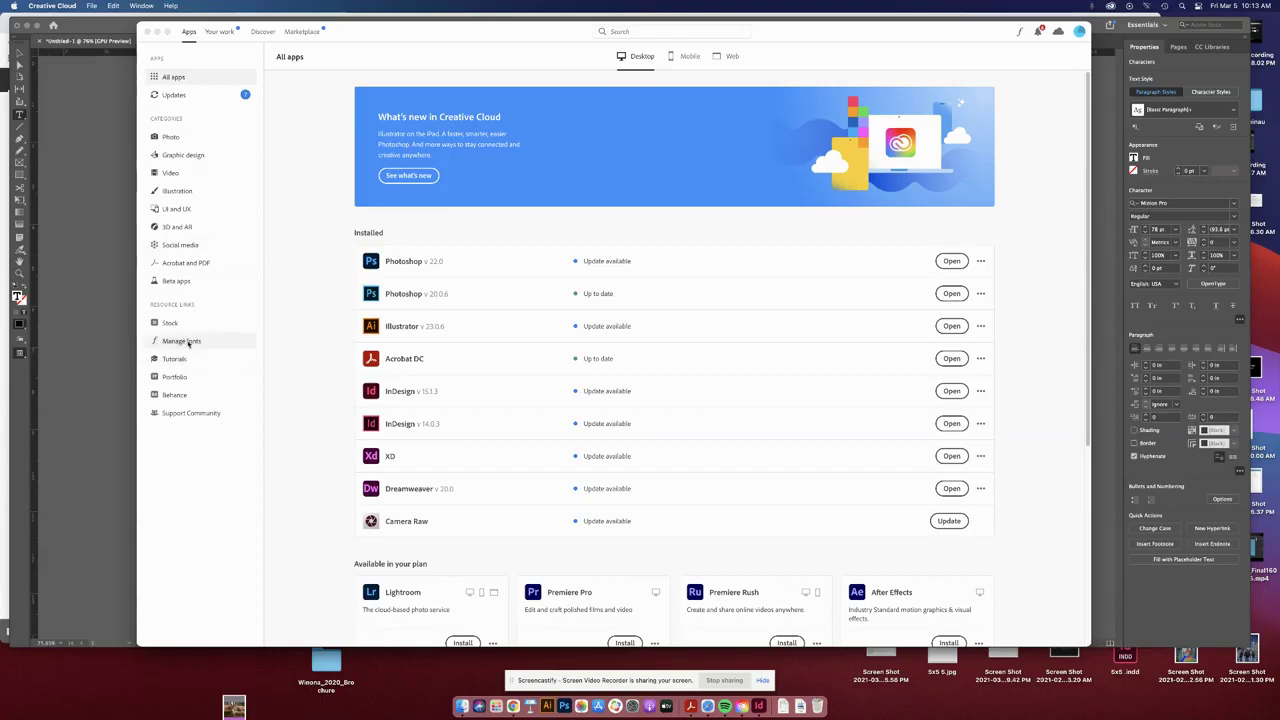
{"action": "left_click", "coordinate": [186, 342]}
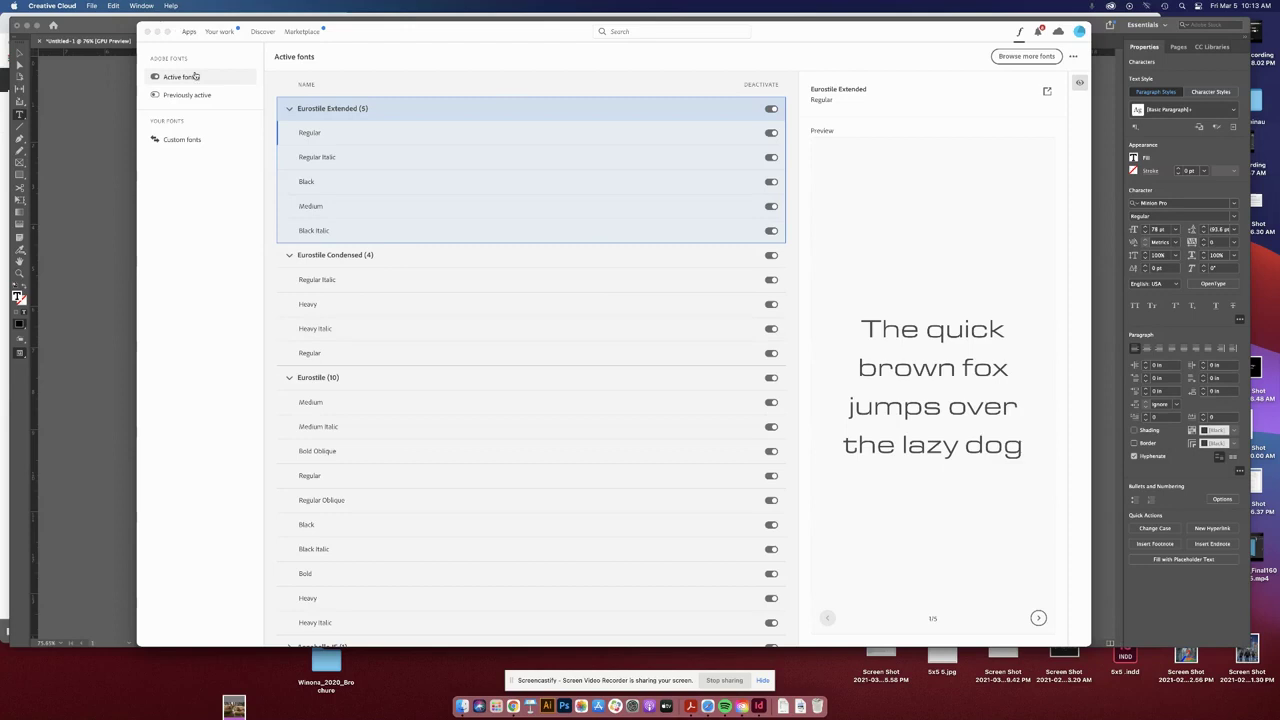
Go to Adobe Fonts and filter the font library to the ART DECO tag
{"action": "left_click", "coordinate": [1027, 57]}
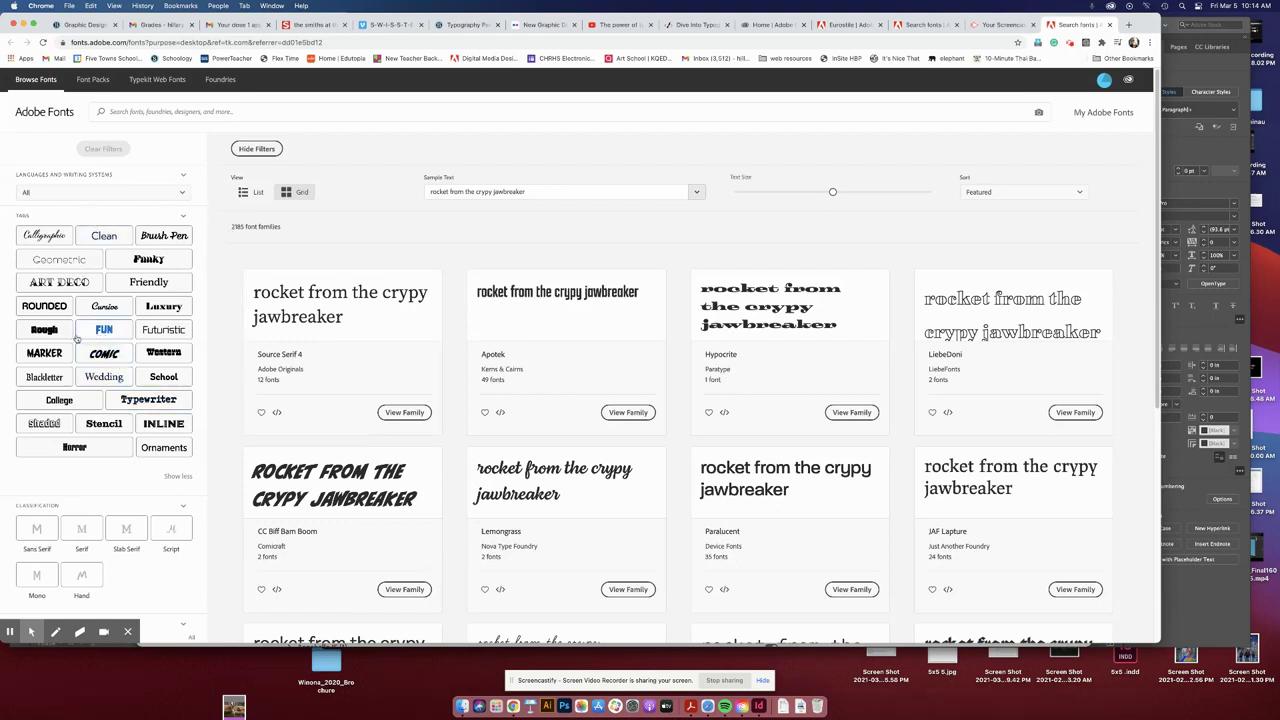
{"action": "left_click", "coordinate": [54, 286]}
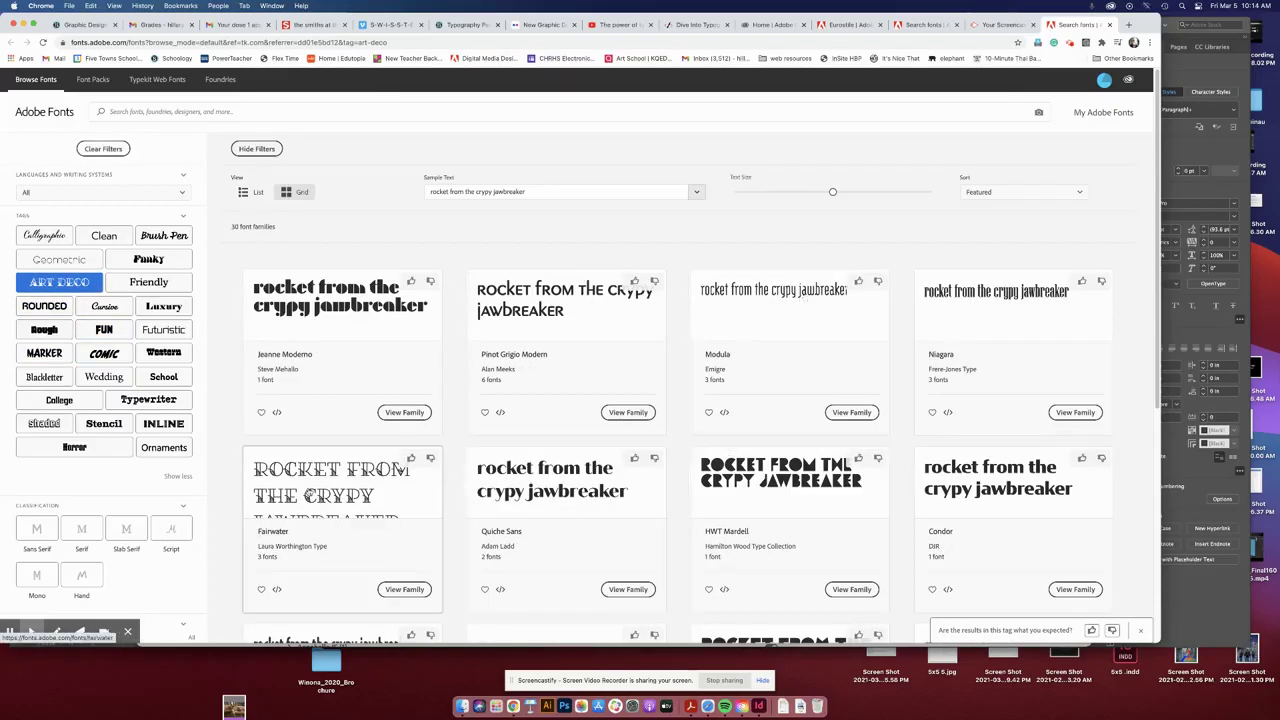
Open the Fairwater family and preview it large in list view with sample 'My name here'
{"action": "left_click", "coordinate": [294, 476]}
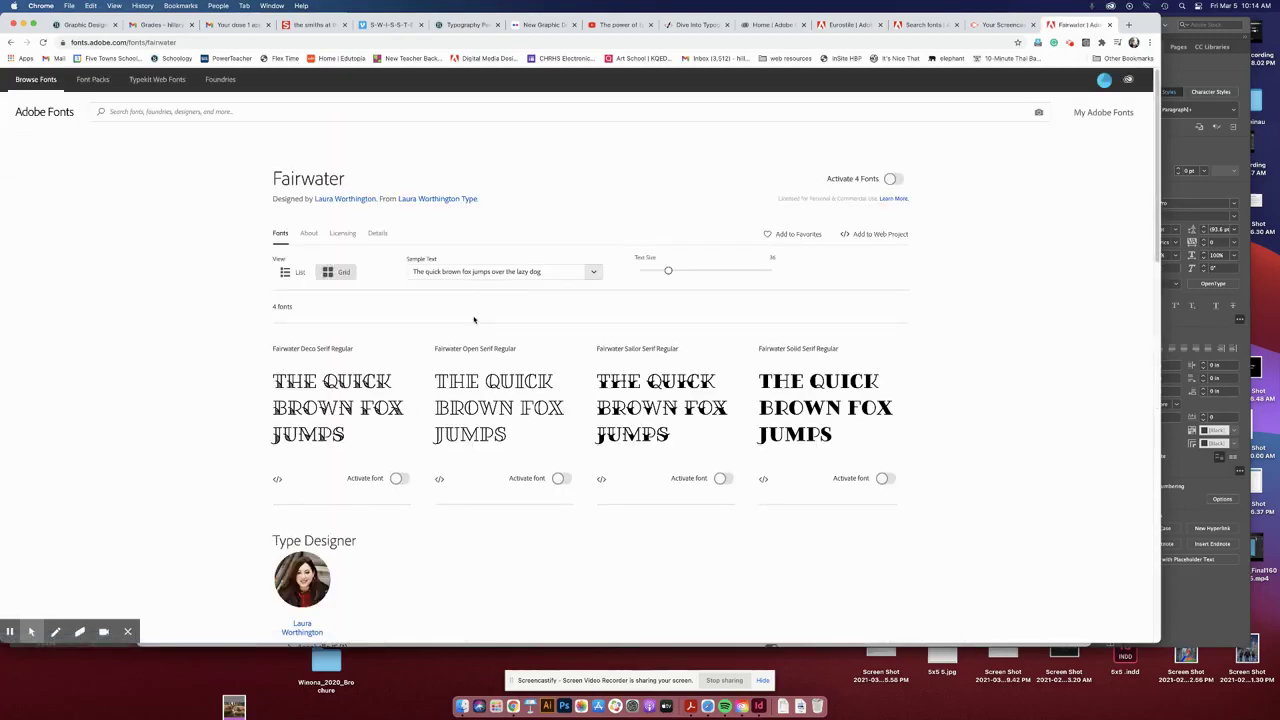
{"action": "left_click_drag", "start_coordinate": [555, 272], "coordinate": [398, 276]}
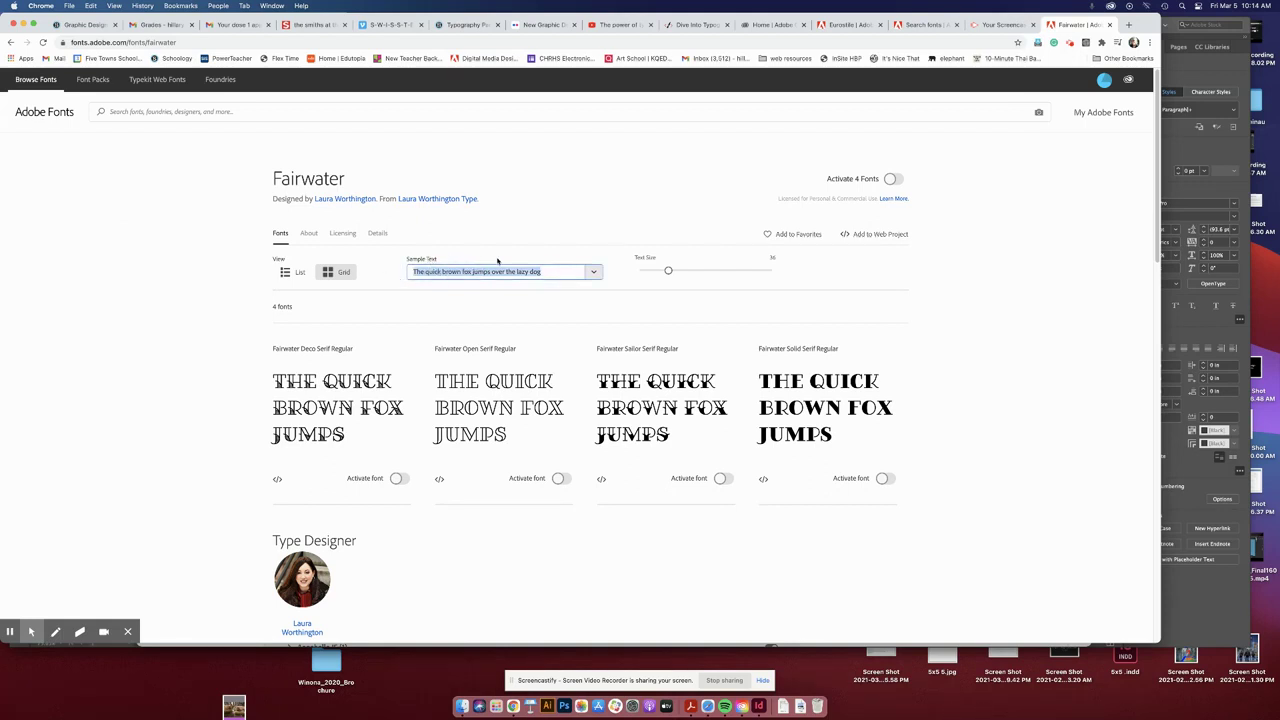
{"action": "type", "text": "My nam"}
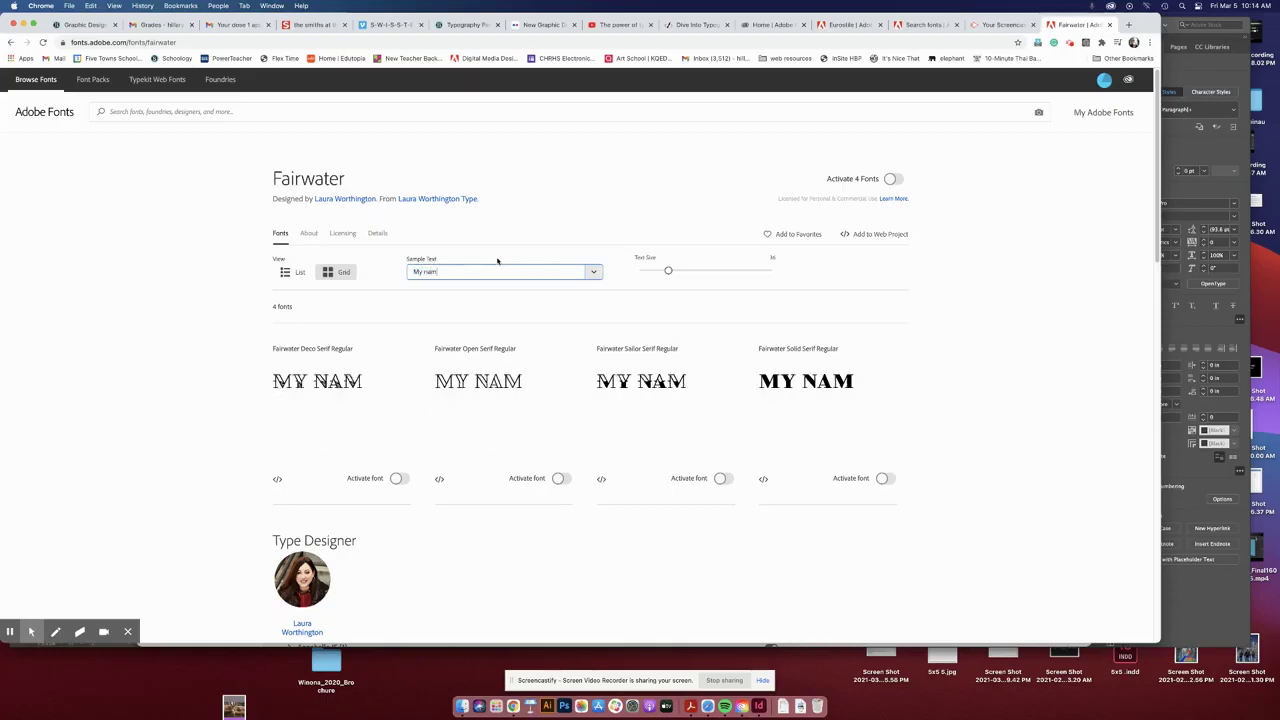
{"action": "type", "text": "e here"}
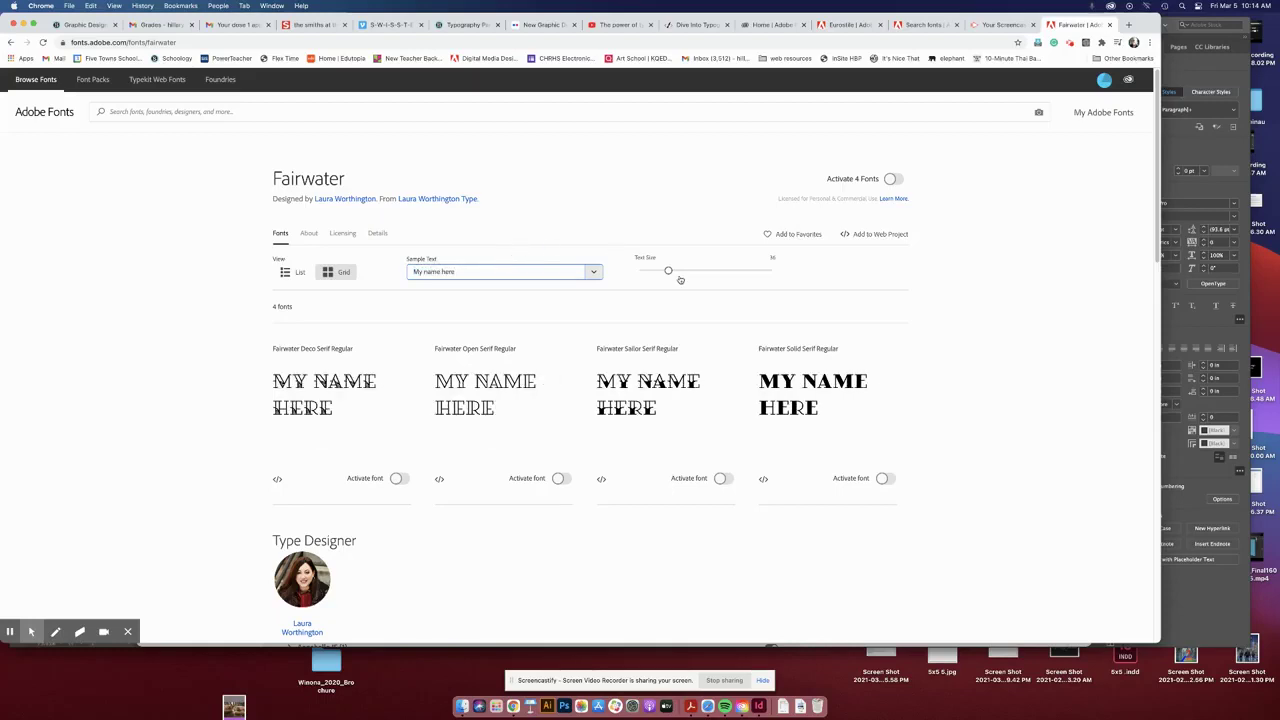
{"action": "left_click_drag", "start_coordinate": [668, 271], "coordinate": [731, 271]}
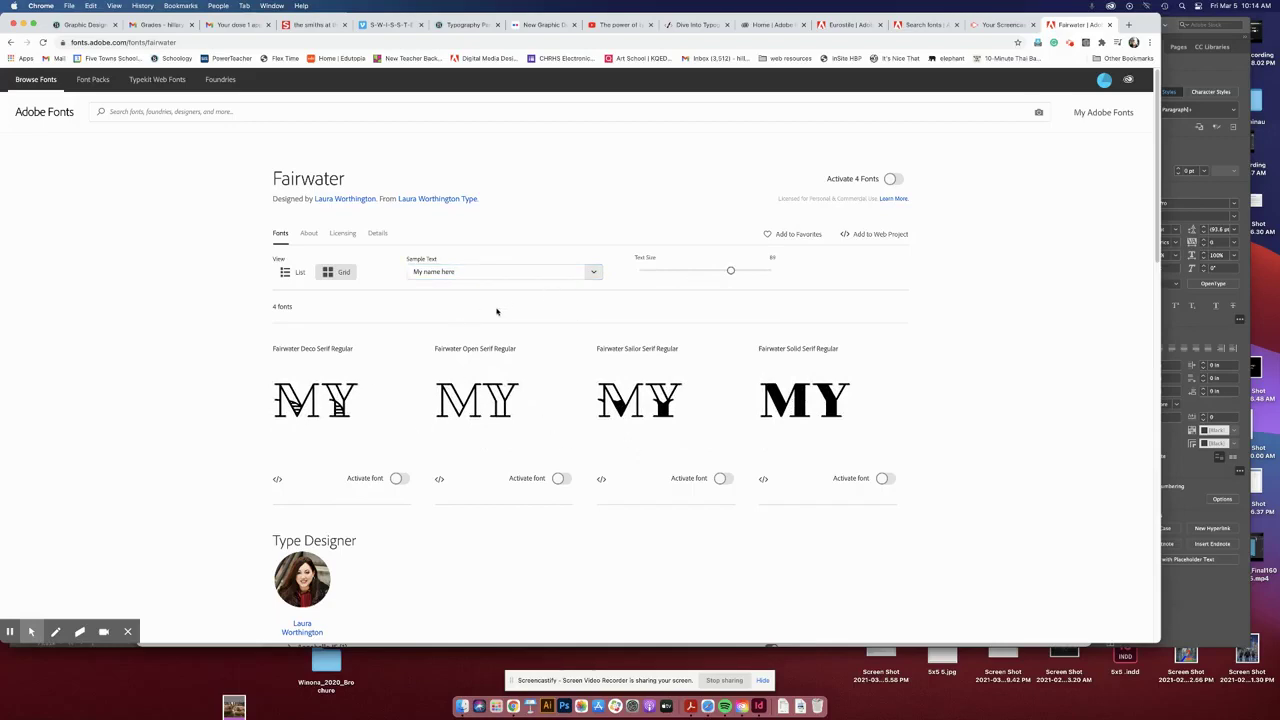
{"action": "left_click", "coordinate": [287, 273]}
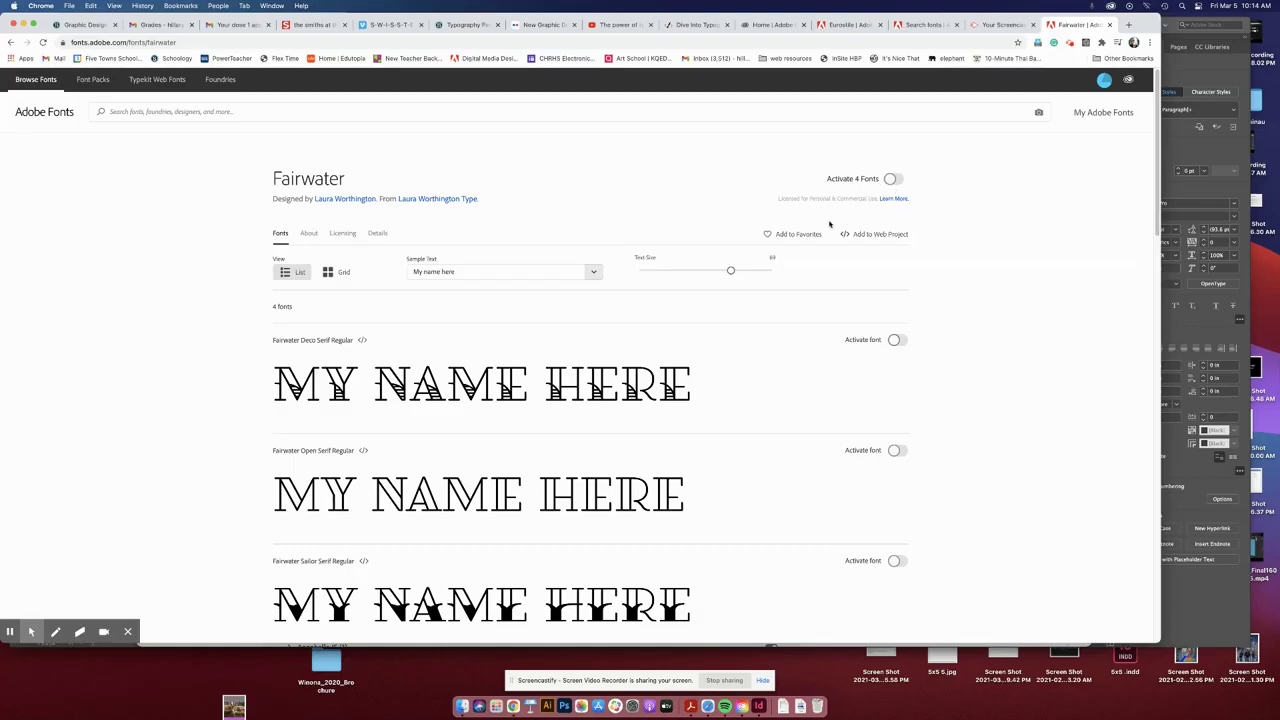
Activate all four Fairwater fonts and dismiss the confirmation
{"action": "scroll", "coordinate": [625, 367], "scroll_direction": "down", "scroll_amount": 5}
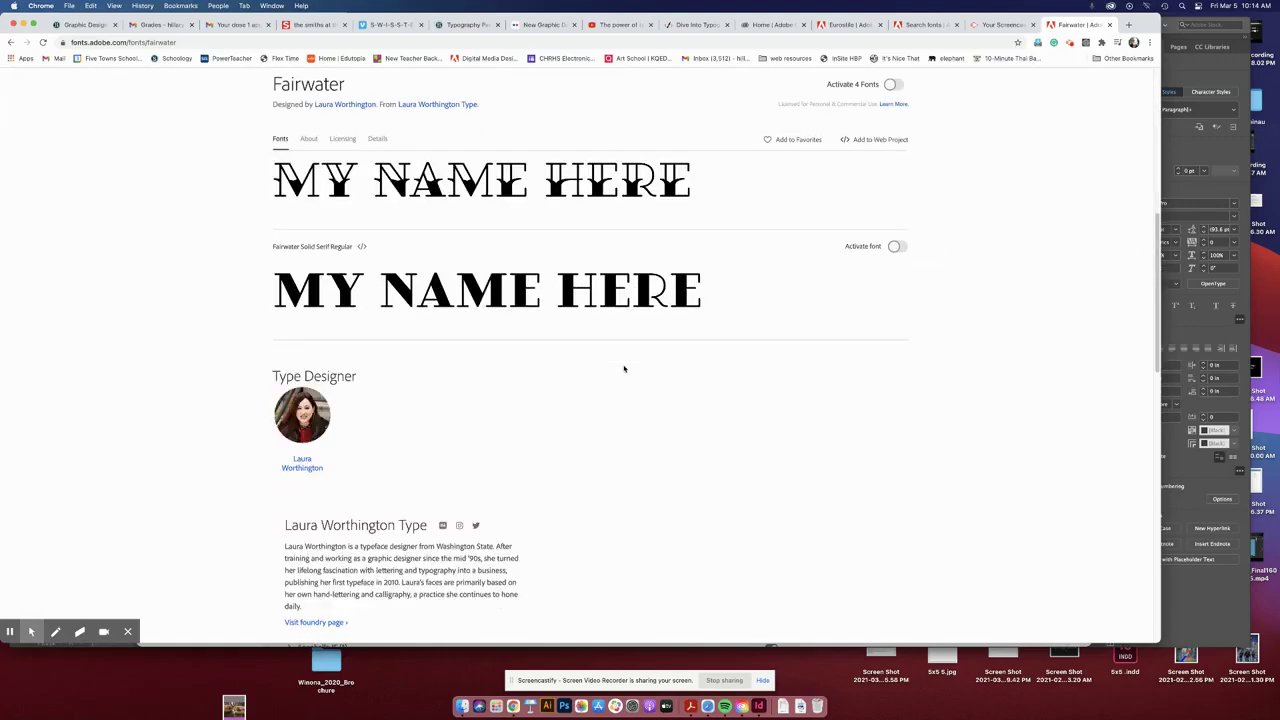
{"action": "scroll", "coordinate": [629, 366], "scroll_direction": "up", "scroll_amount": 5}
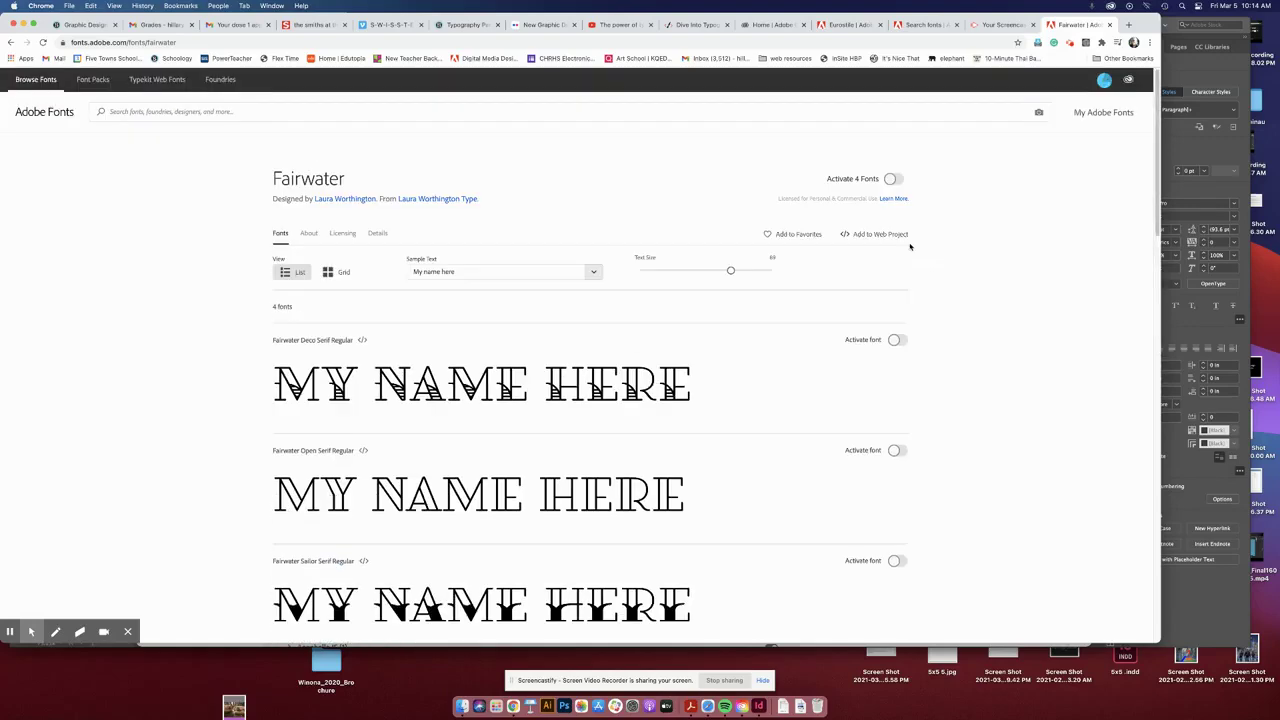
{"action": "left_click", "coordinate": [895, 180]}
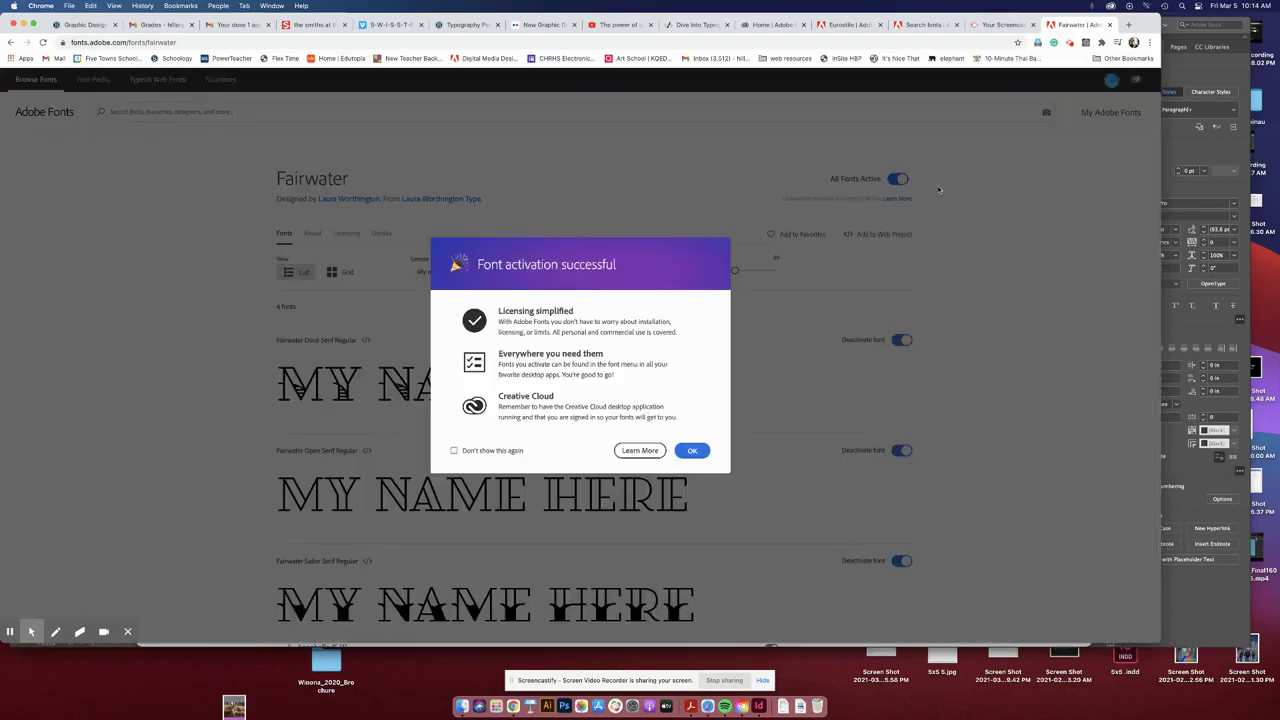
{"action": "left_click", "coordinate": [695, 449]}
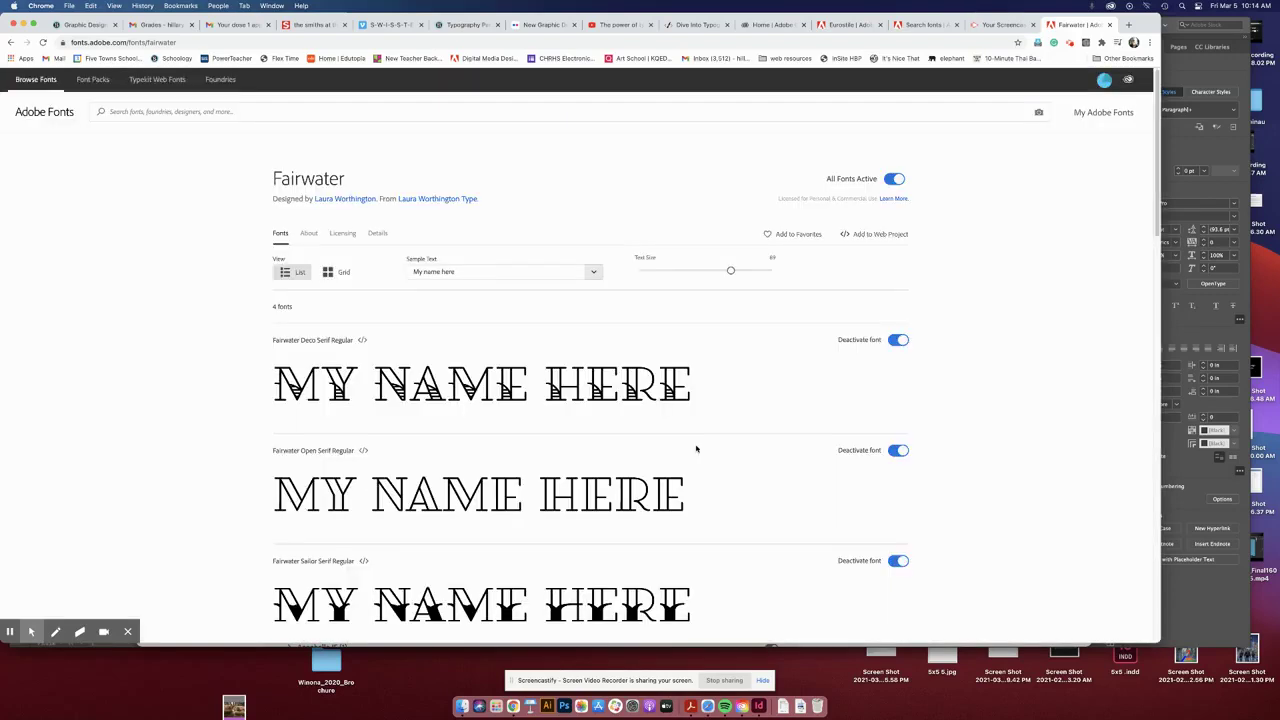
Search 'tur', open the Europa family page, and scroll to its six active styles
{"action": "left_click", "coordinate": [146, 111]}
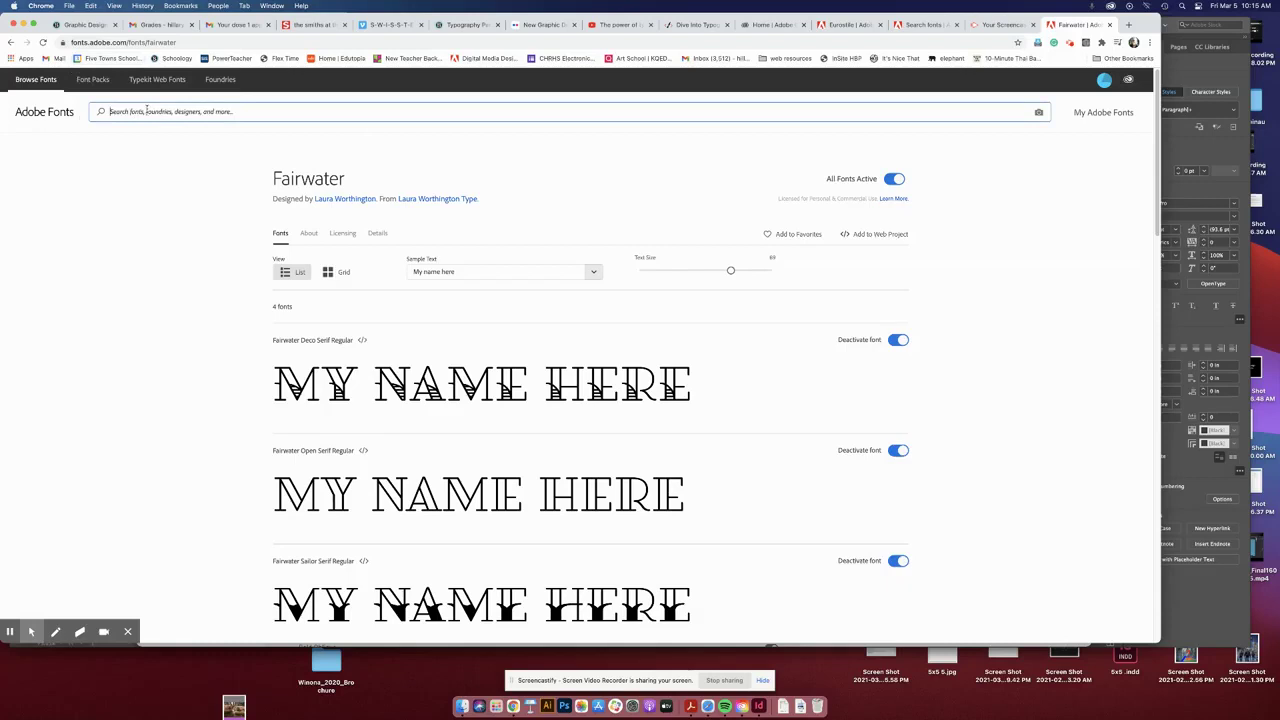
{"action": "type", "text": "t"}
{"action": "type", "text": "uropa"}
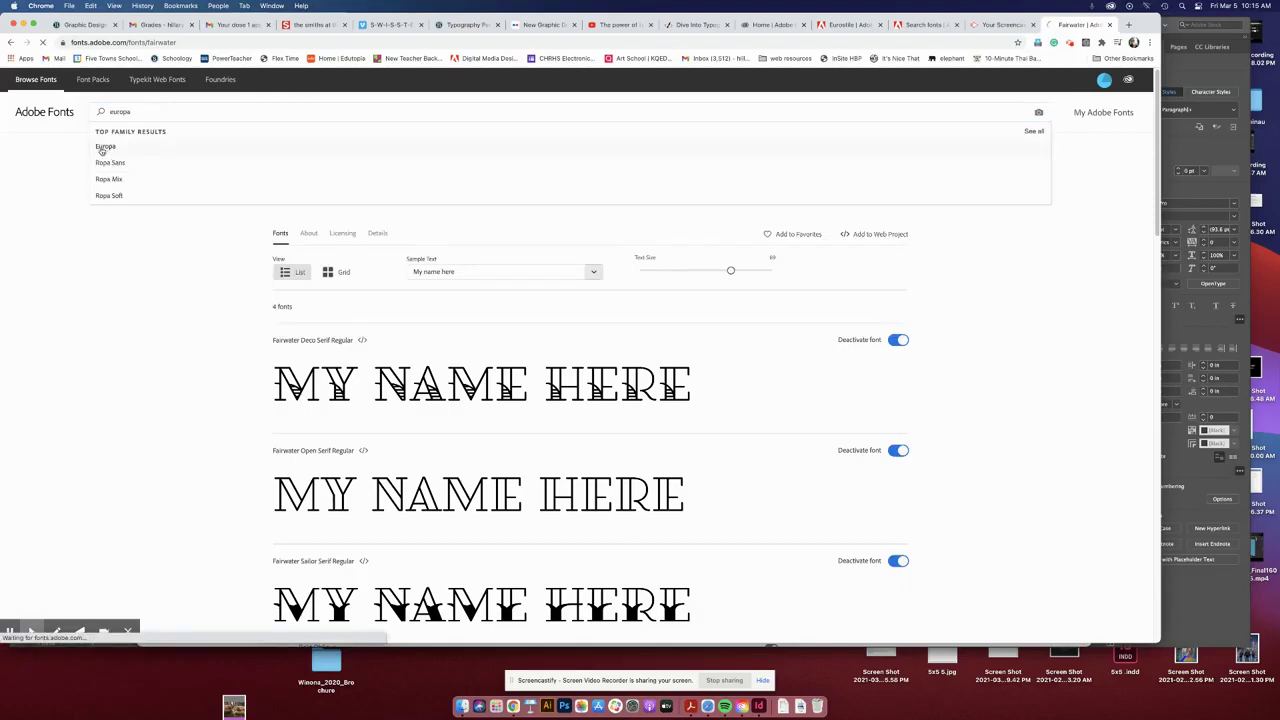
{"action": "left_click", "coordinate": [99, 149]}
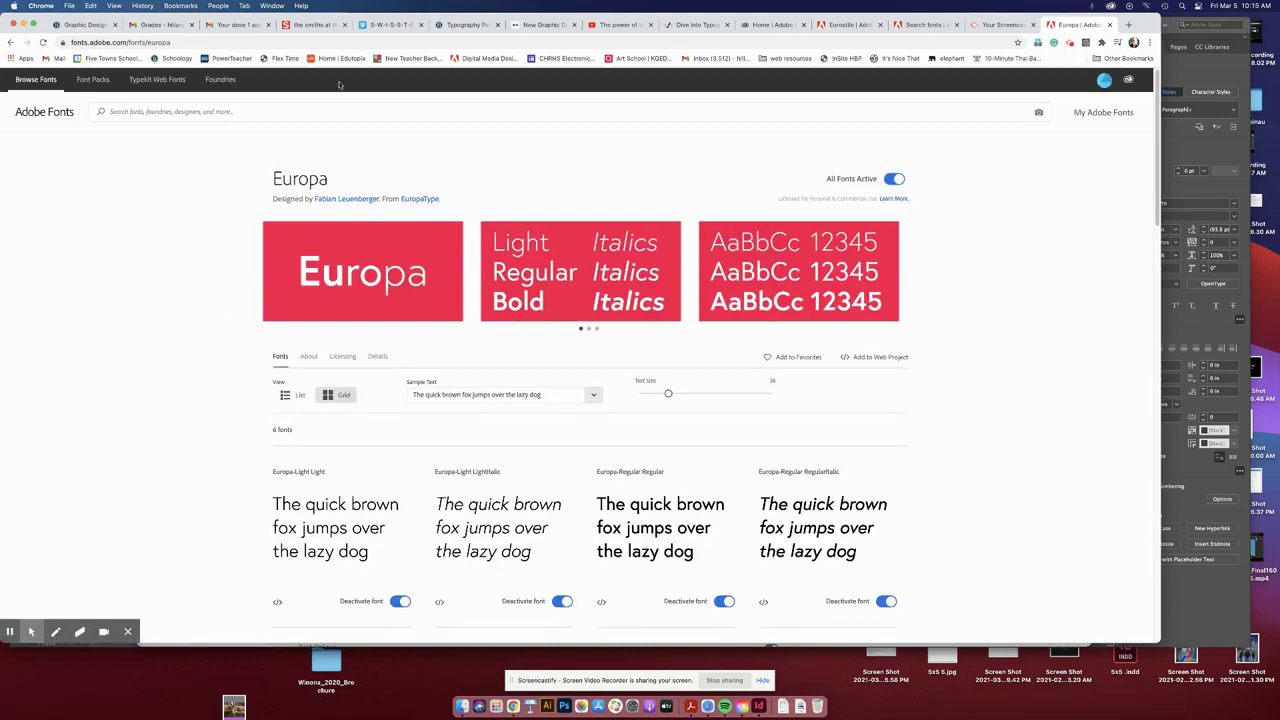
{"action": "left_click", "coordinate": [309, 25]}
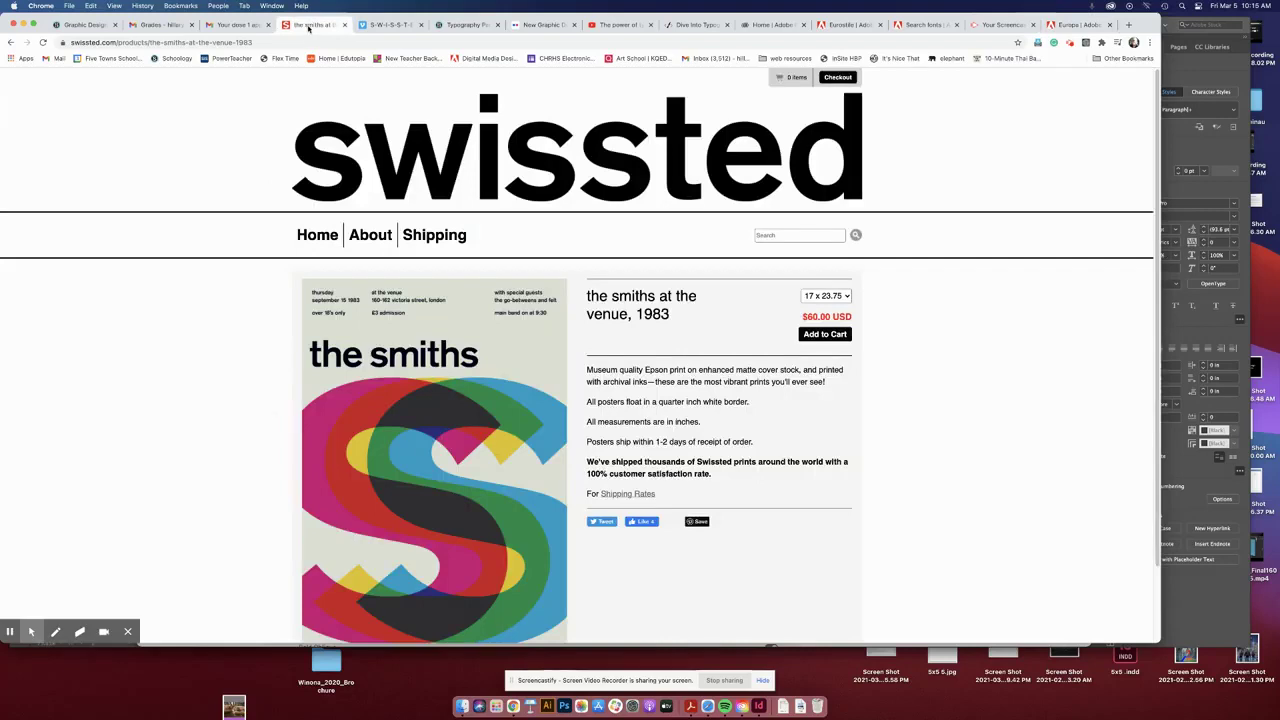
{"action": "left_click", "coordinate": [1074, 25]}
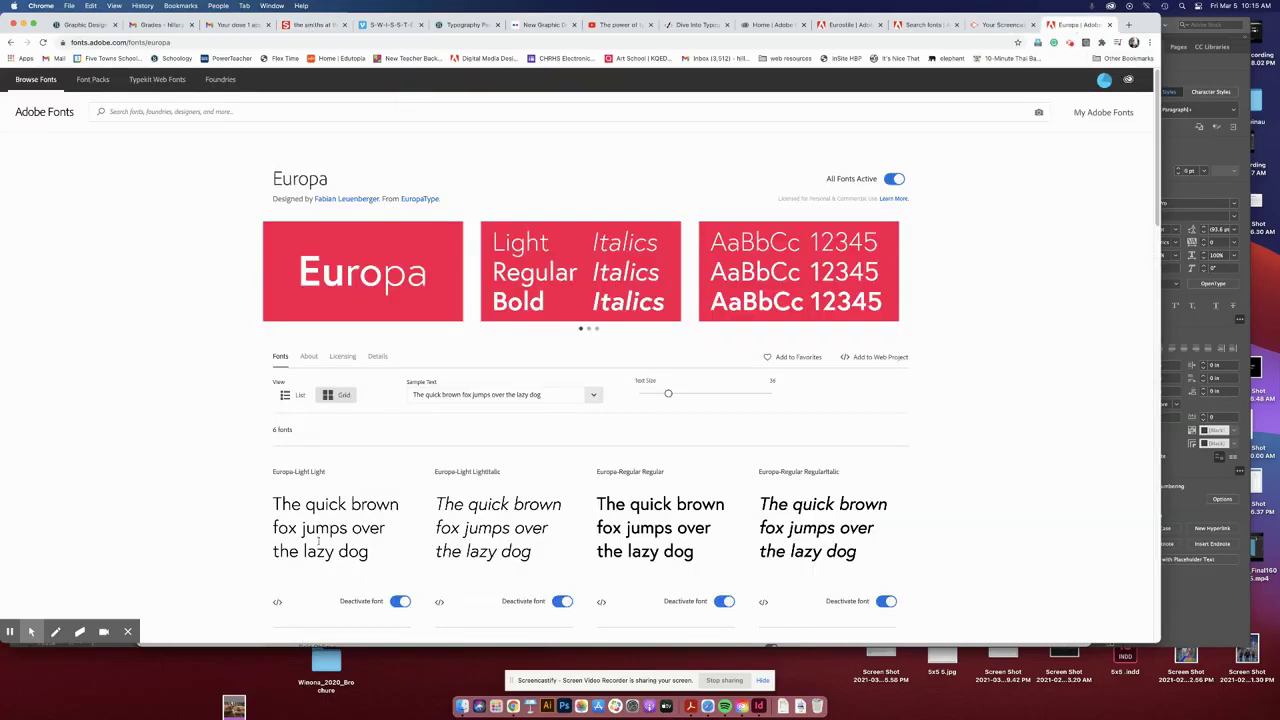
{"action": "scroll", "coordinate": [529, 518], "scroll_direction": "down", "scroll_amount": 2}
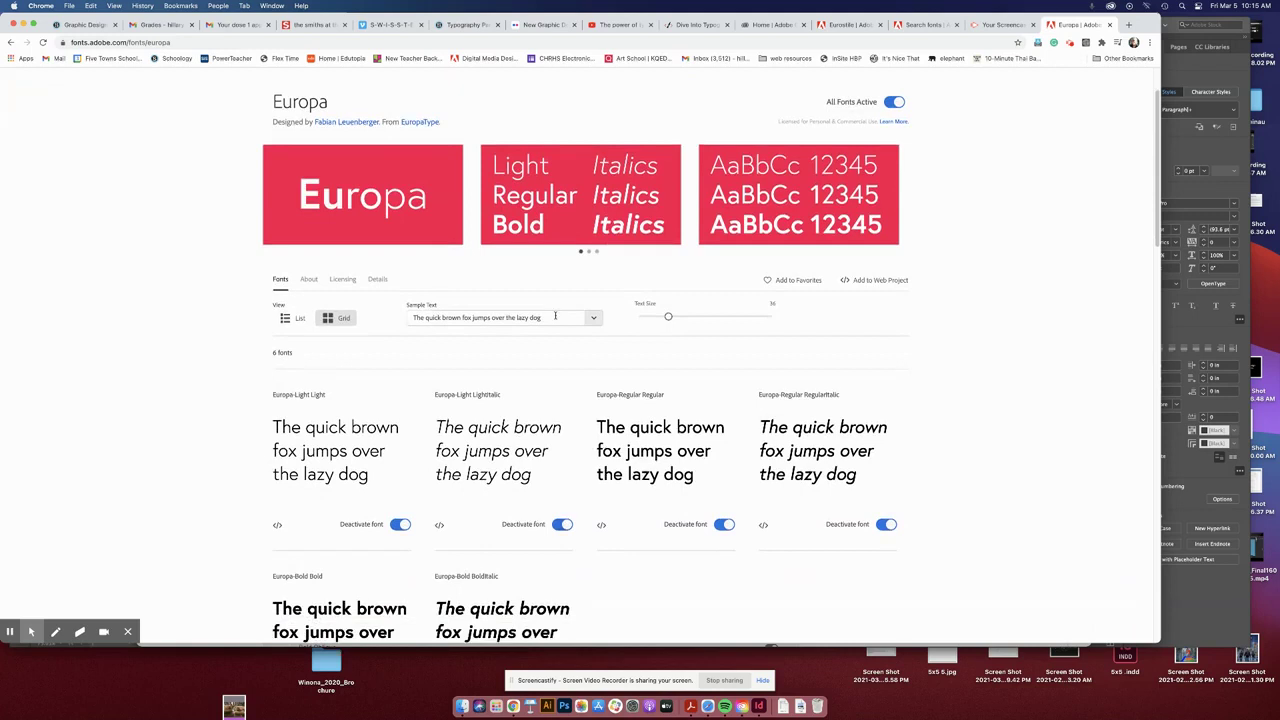
Set the Europa preview text size to 40 and review the About and Fonts sections
{"action": "left_click_drag", "start_coordinate": [556, 316], "coordinate": [398, 315]}
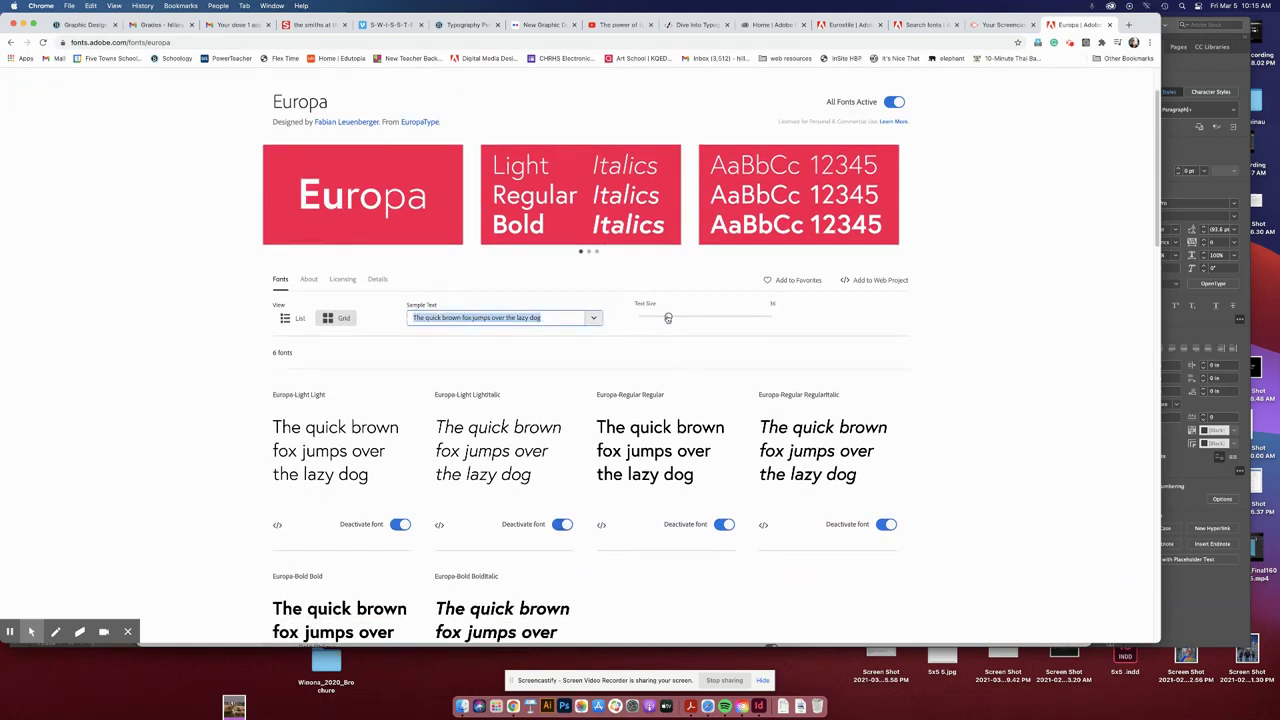
{"action": "mouse_move", "coordinate": [668, 316]}
{"action": "left_mouse_down"}
{"action": "mouse_move", "coordinate": [722, 316]}
{"action": "mouse_move", "coordinate": [638, 316]}
{"action": "mouse_move", "coordinate": [673, 316]}
{"action": "left_mouse_up"}
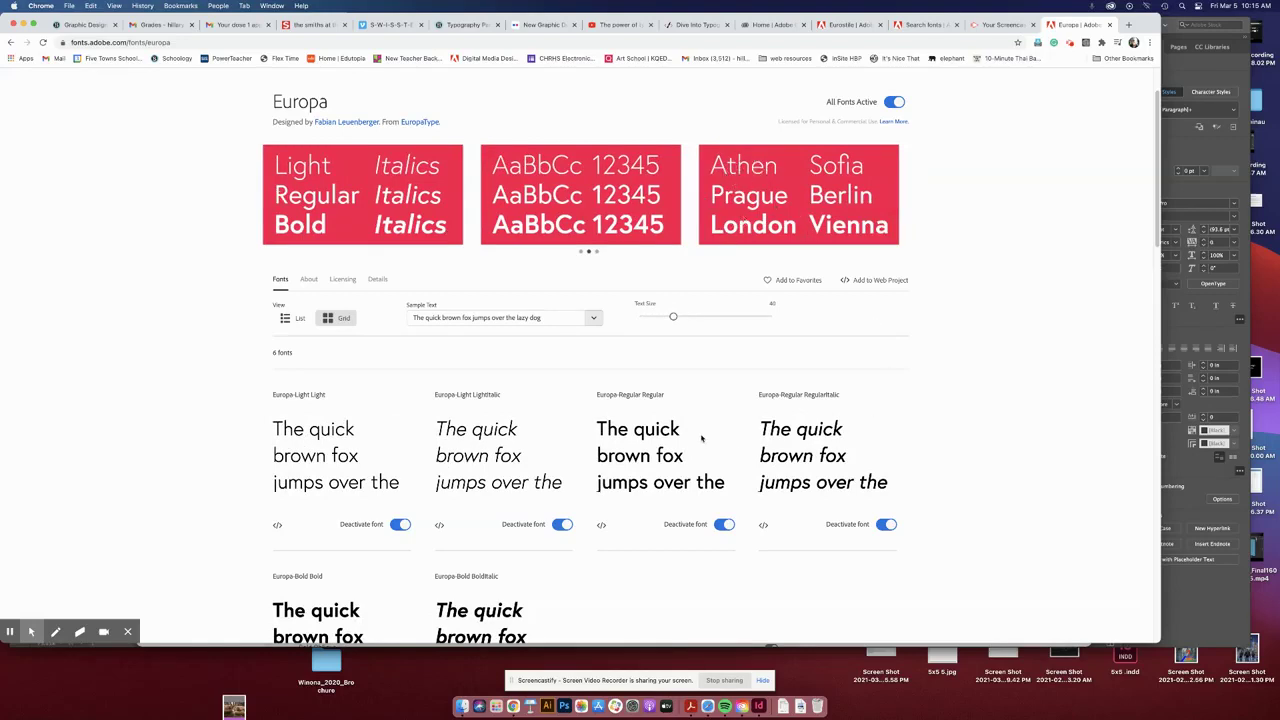
{"action": "scroll", "coordinate": [707, 446], "scroll_direction": "down", "scroll_amount": 3}
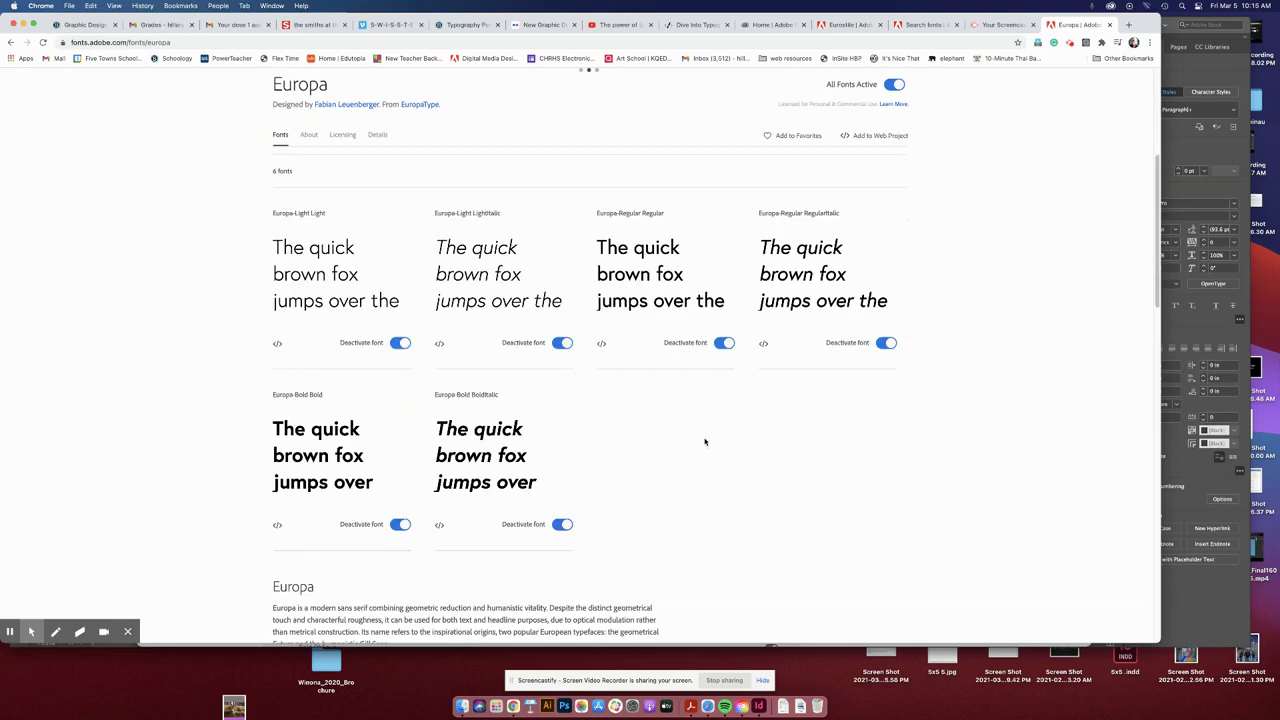
{"action": "scroll", "coordinate": [704, 442], "scroll_direction": "down", "scroll_amount": 7}
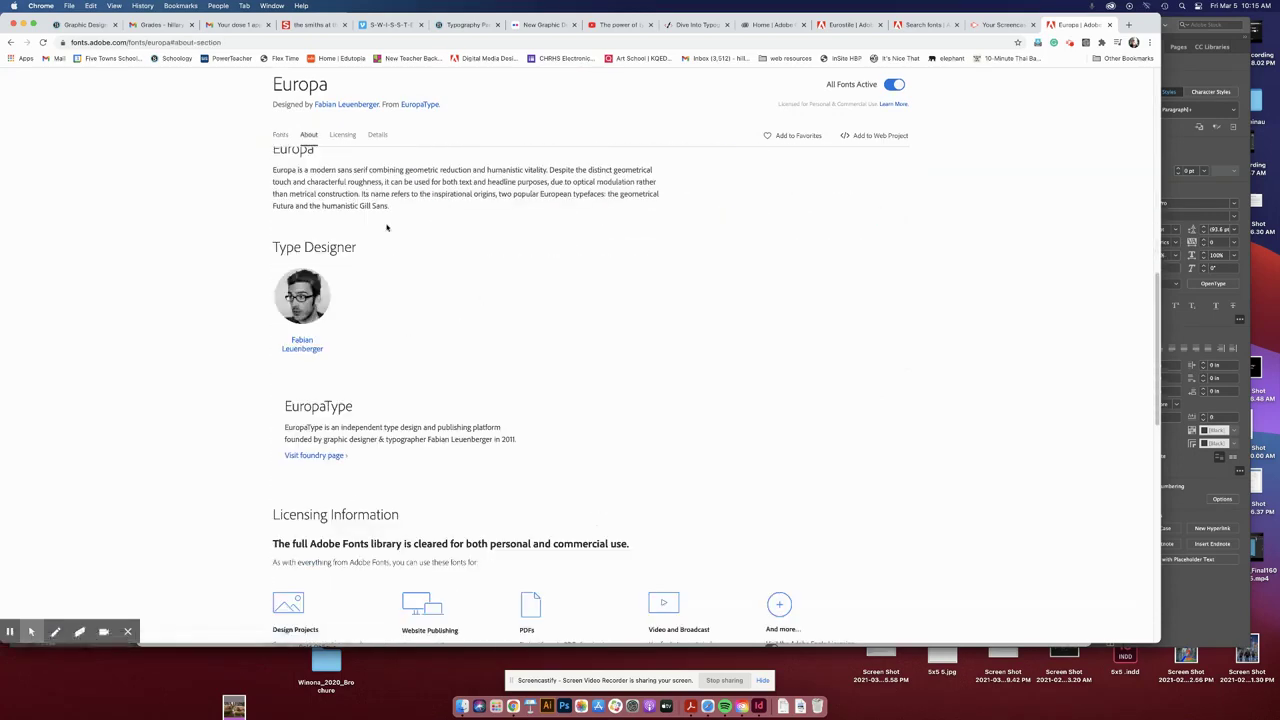
{"action": "scroll", "coordinate": [387, 228], "scroll_direction": "up", "scroll_amount": 3}
{"action": "scroll", "coordinate": [504, 518], "scroll_direction": "down", "scroll_amount": 2}
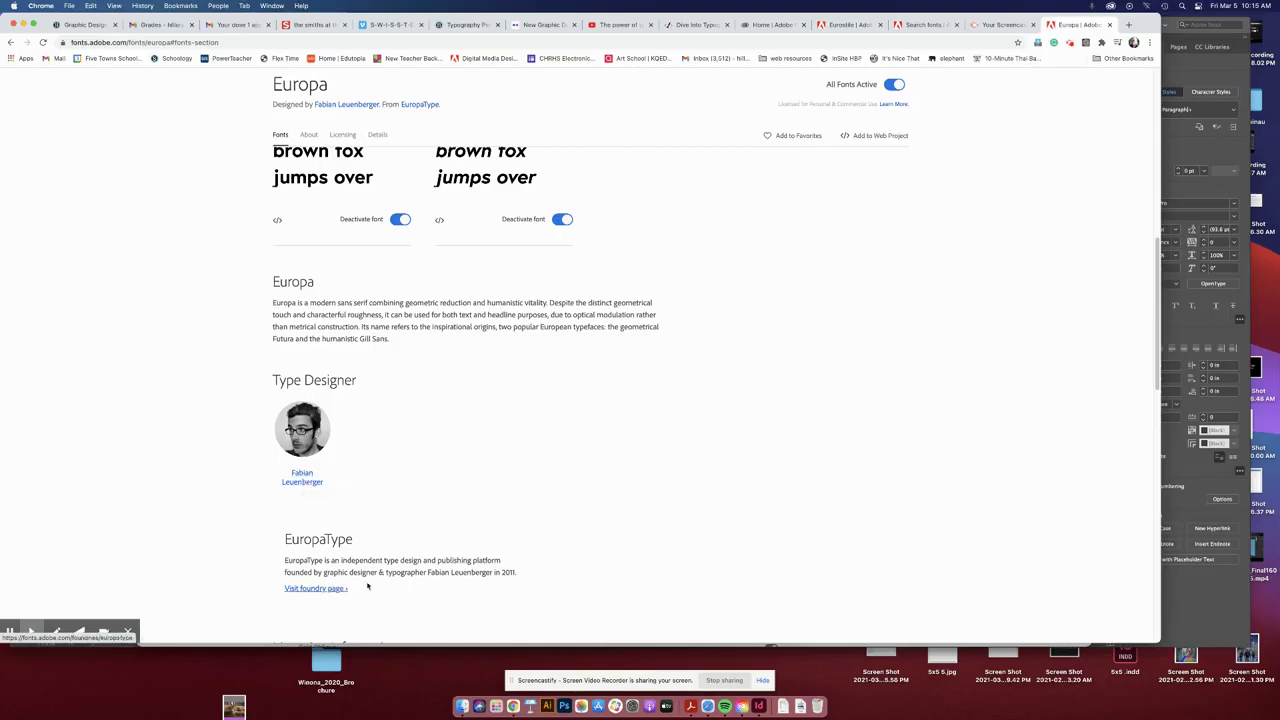
{"action": "scroll", "coordinate": [514, 471], "scroll_direction": "up", "scroll_amount": 8}
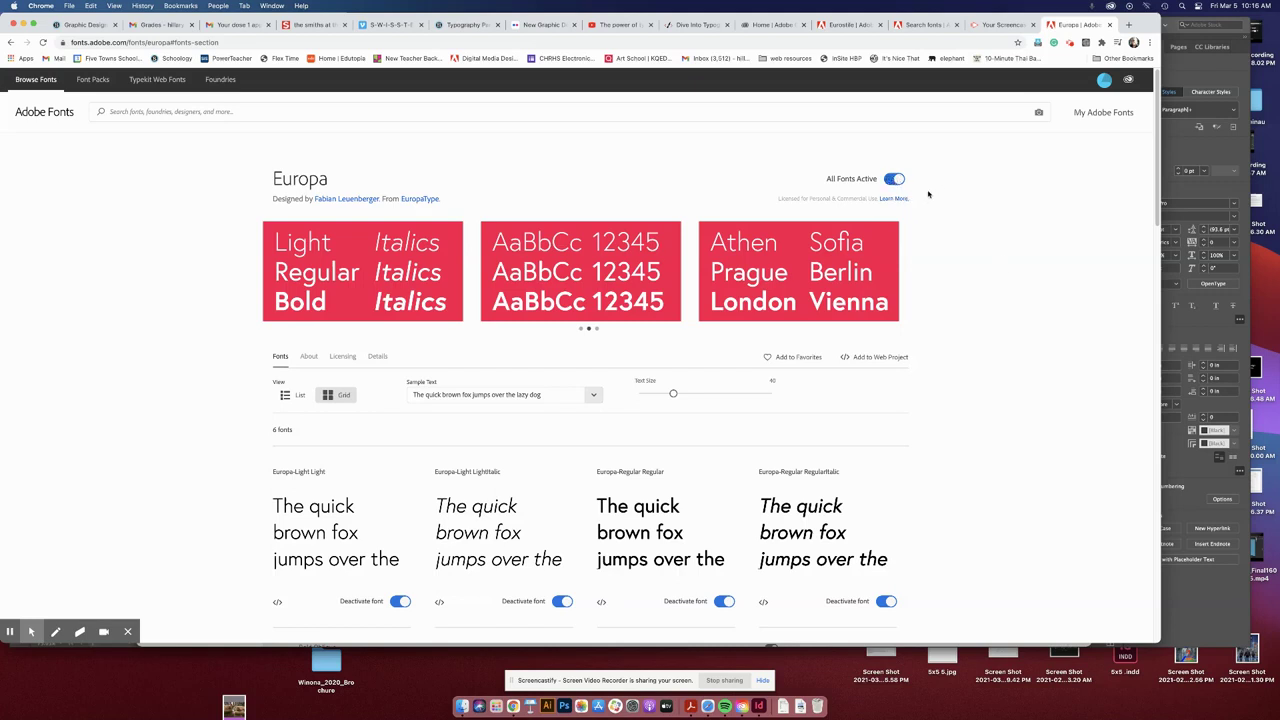
In InDesign, enlarge 'nirvana' from 78 pt to 158 pt and set it in Europa Regular
{"action": "left_click", "coordinate": [759, 706]}
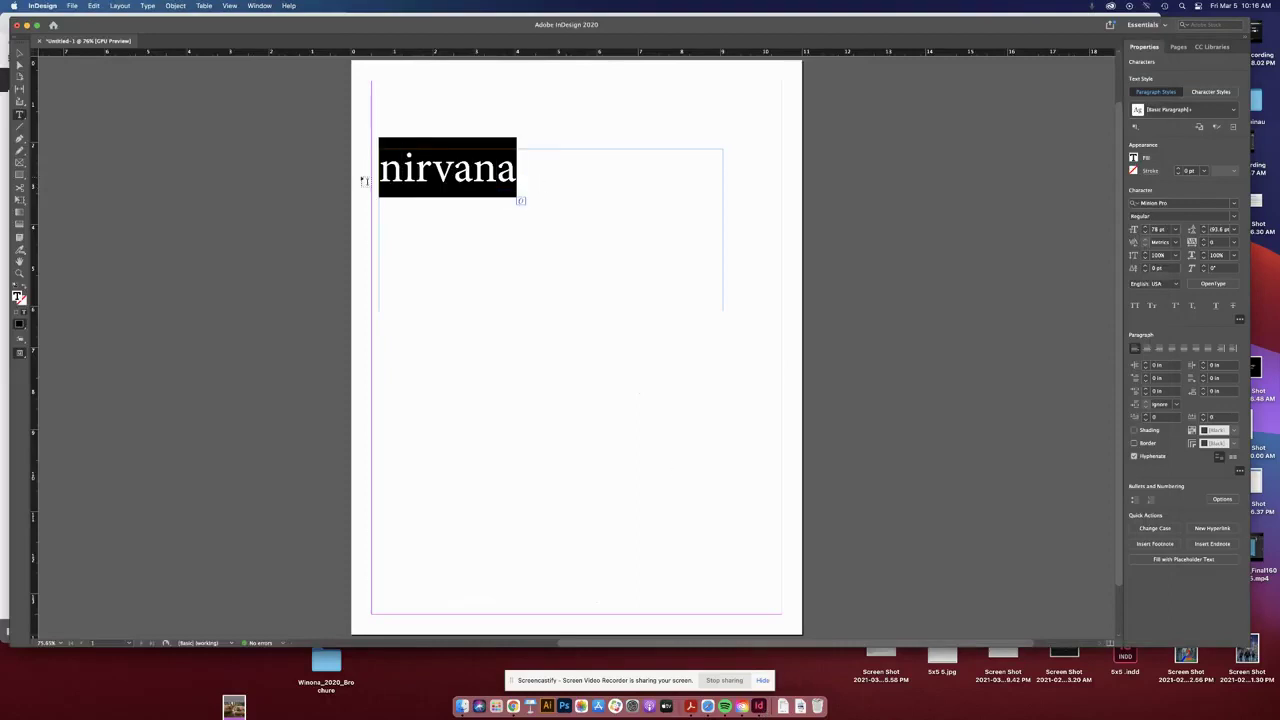
{"action": "key", "text": "super+alt+shift+period"}
{"action": "key", "text": "super+alt+shift+period"}
{"action": "key", "text": "super+alt+shift+period"}
{"action": "key", "text": "super+alt+shift+period"}
{"action": "key", "text": "super+alt+shift+period"}
{"action": "key", "text": "super+alt+shift+period"}
{"action": "key", "text": "super+alt+shift+period"}
{"action": "key", "text": "super+alt+shift+period"}
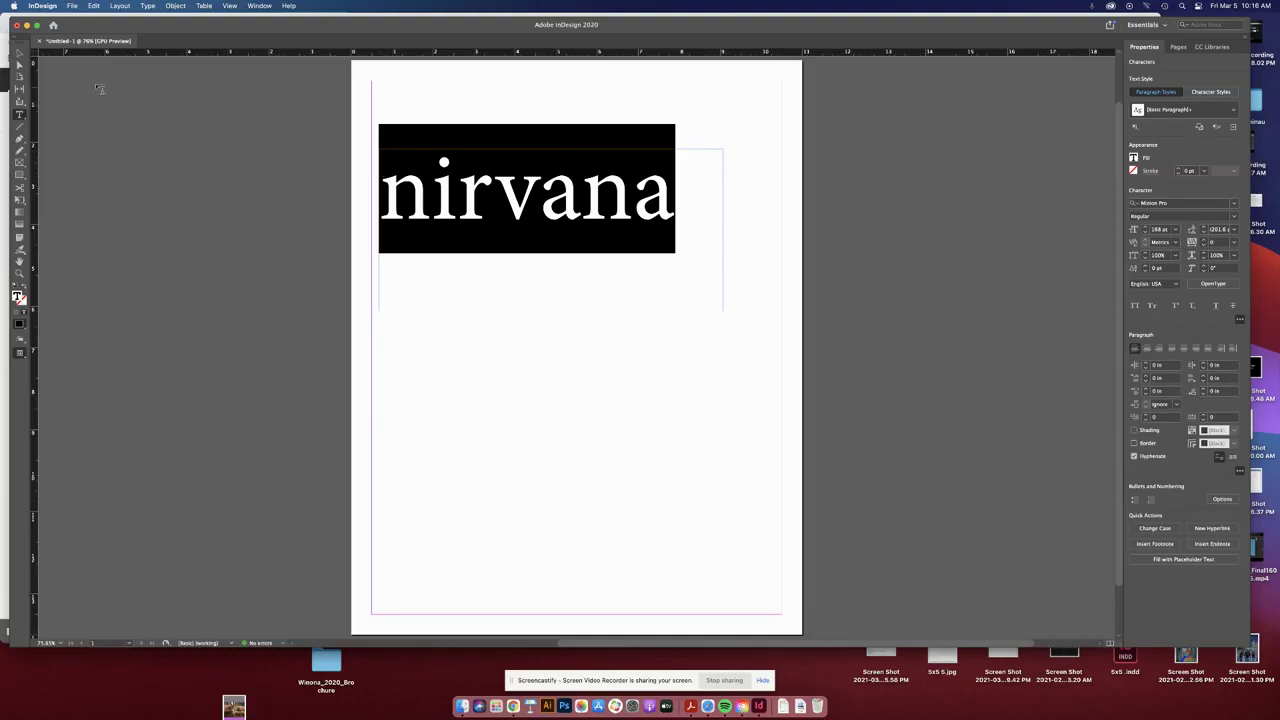
{"action": "left_click", "coordinate": [1184, 203]}
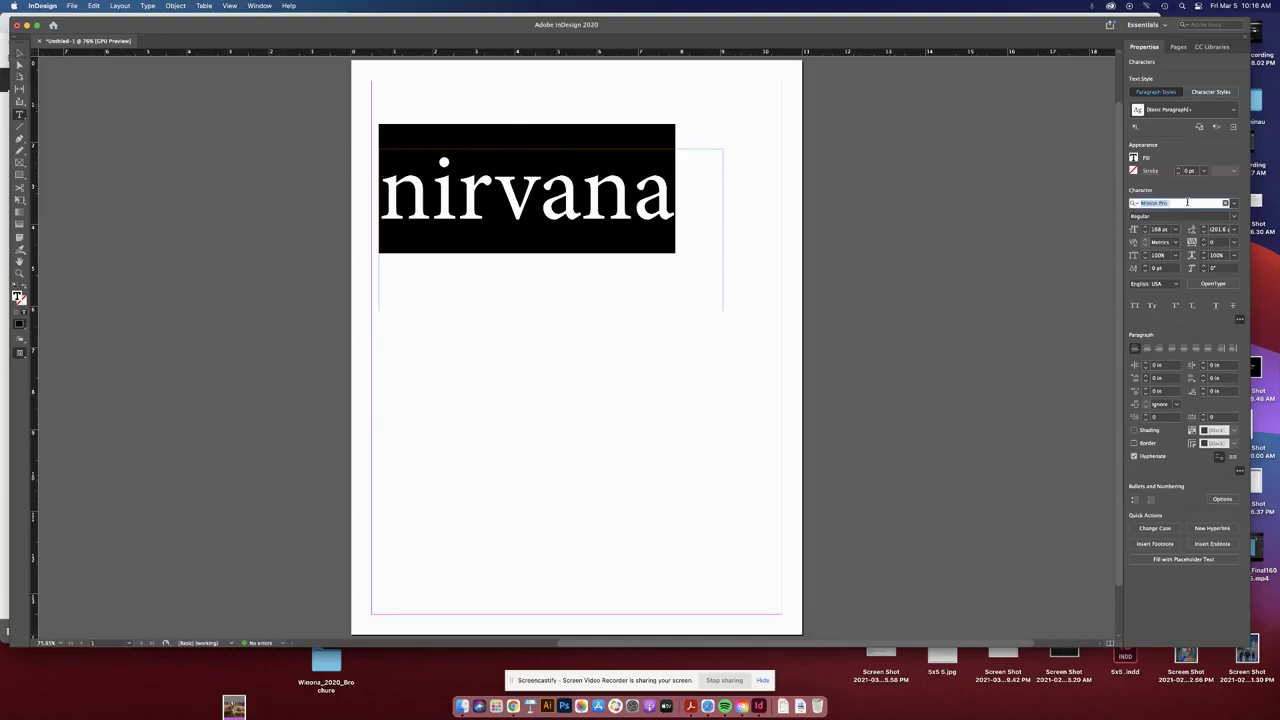
{"action": "type", "text": "eu"}
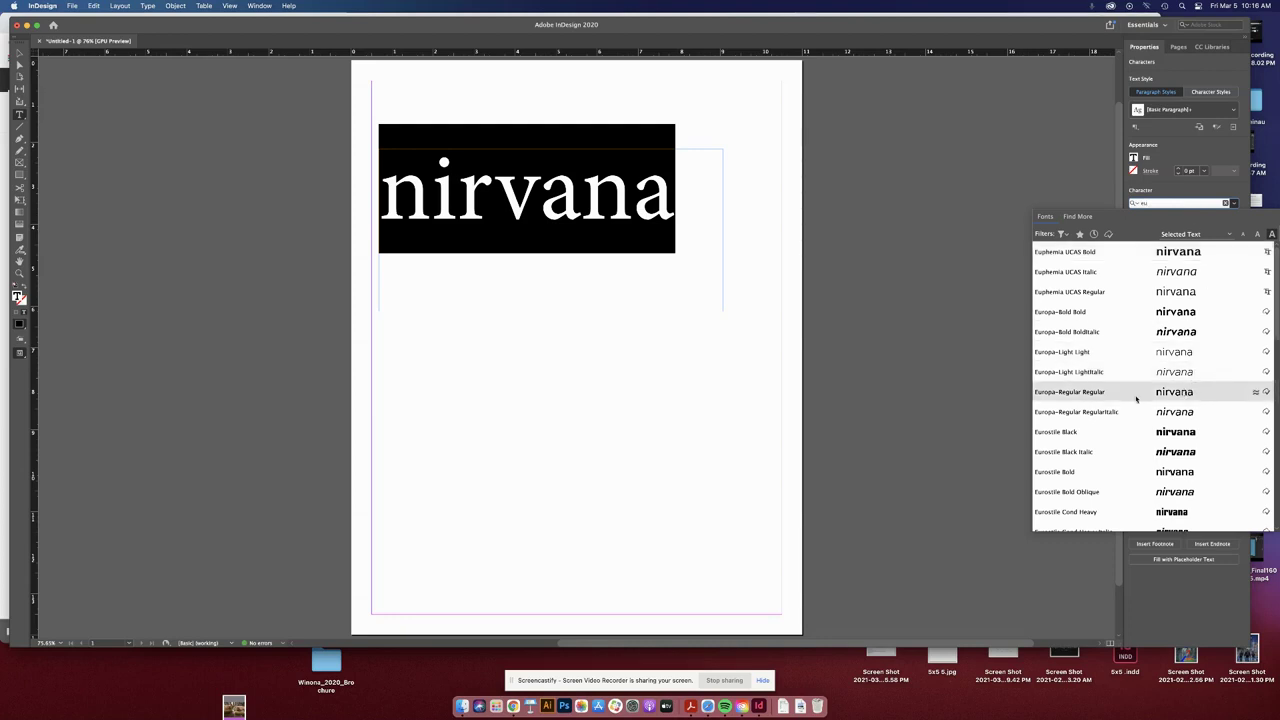
{"action": "left_click", "coordinate": [1075, 393]}
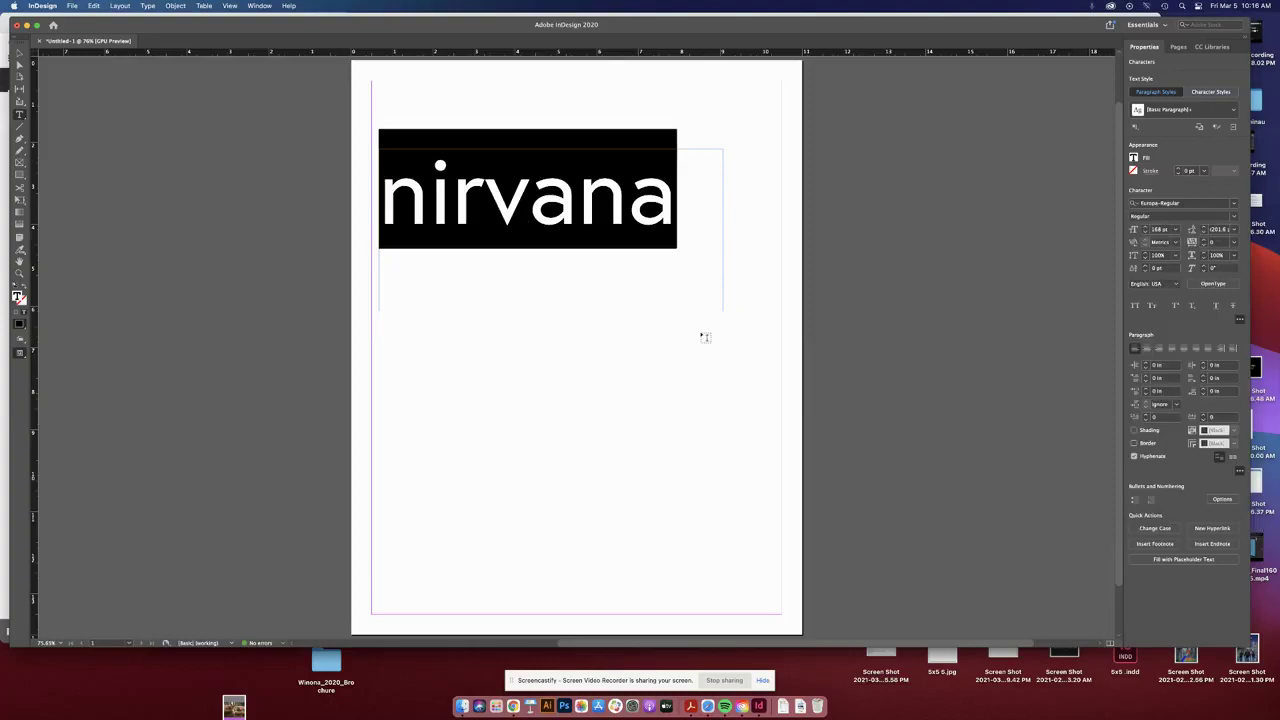
Deselect the text, switch to the Selection tool, and view the page in Preview mode
{"action": "left_click", "coordinate": [690, 368]}
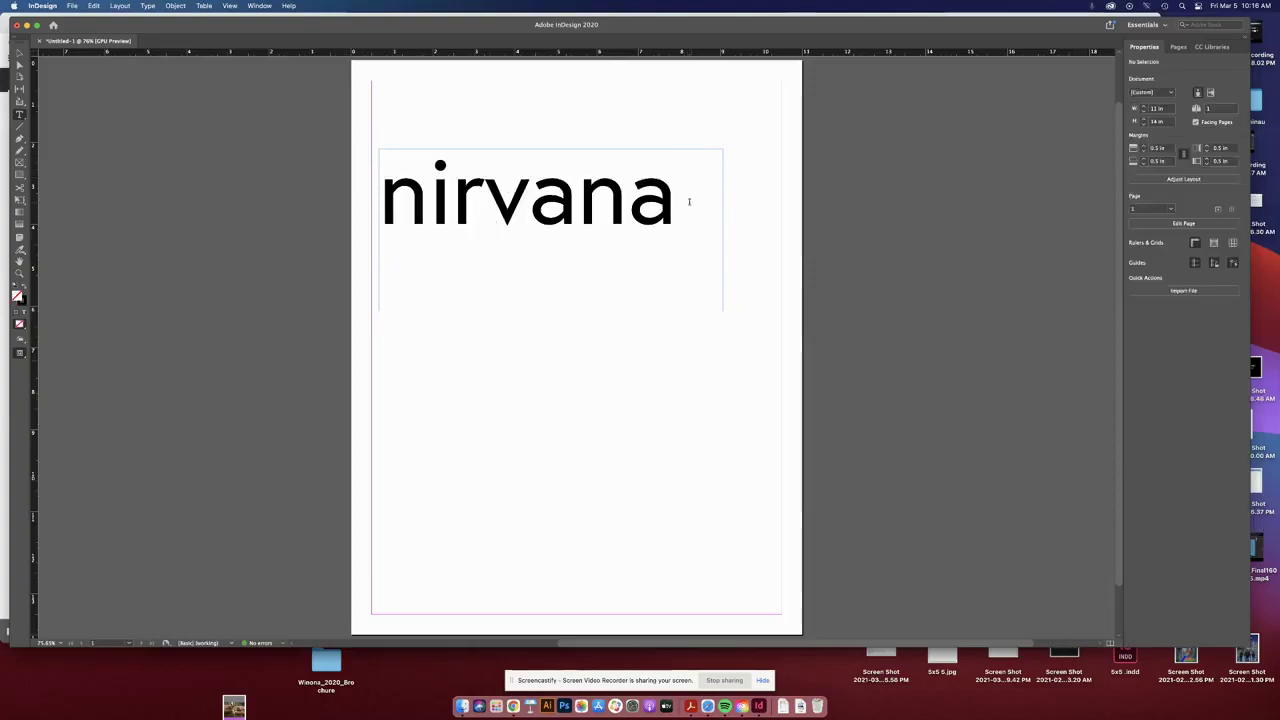
{"action": "left_click", "coordinate": [18, 54]}
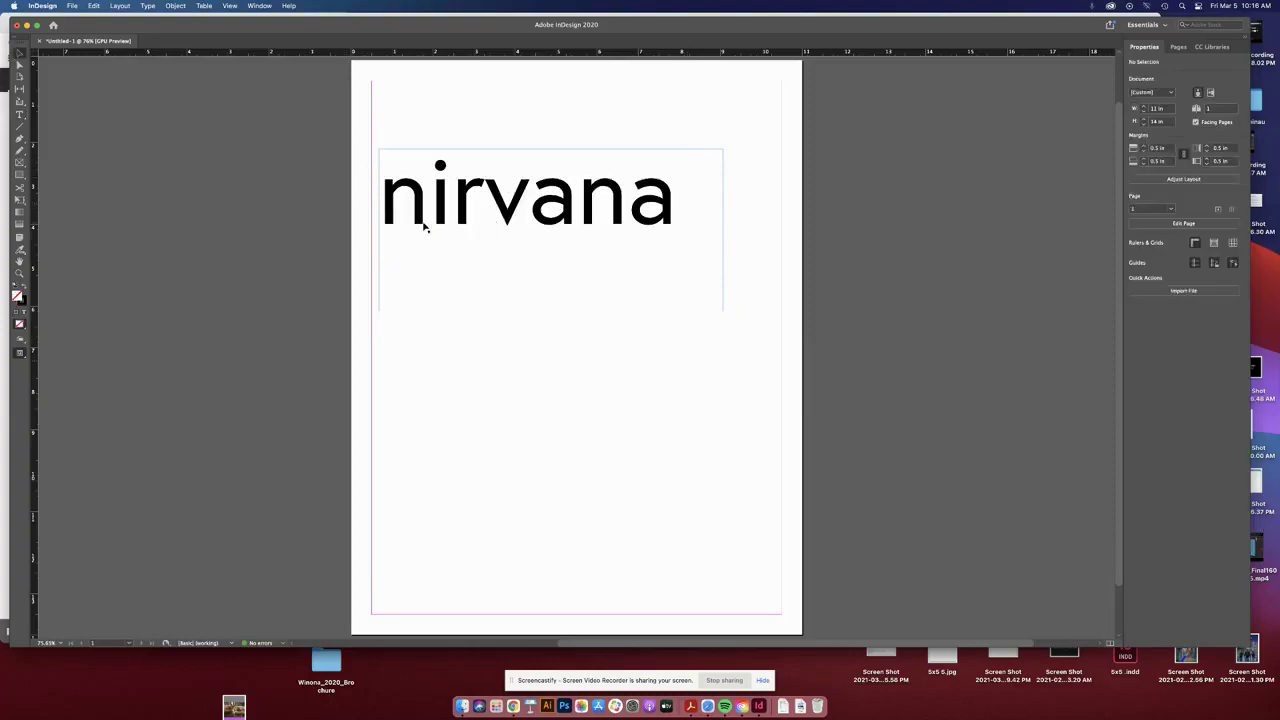
{"action": "key", "text": "w"}
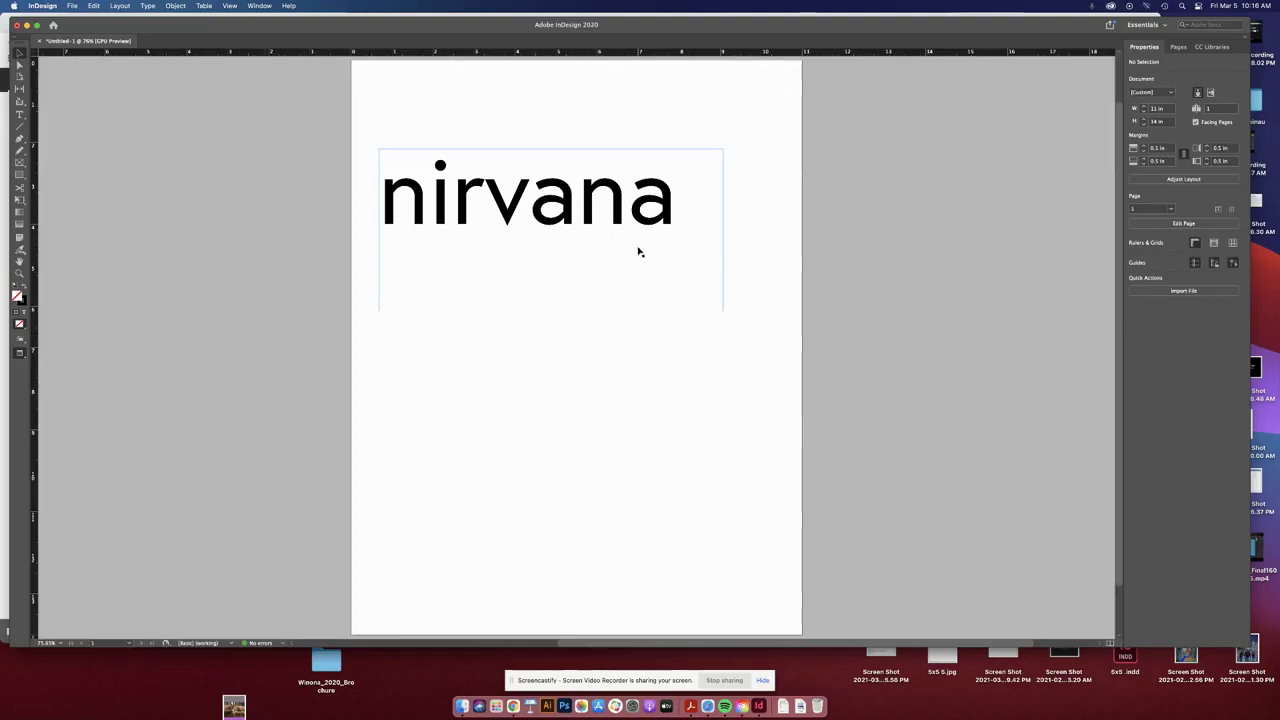
Open Adobe Fonts from Creative Cloud and filter to the Clean tag's 58 families
{"action": "left_click", "coordinate": [1110, 7]}
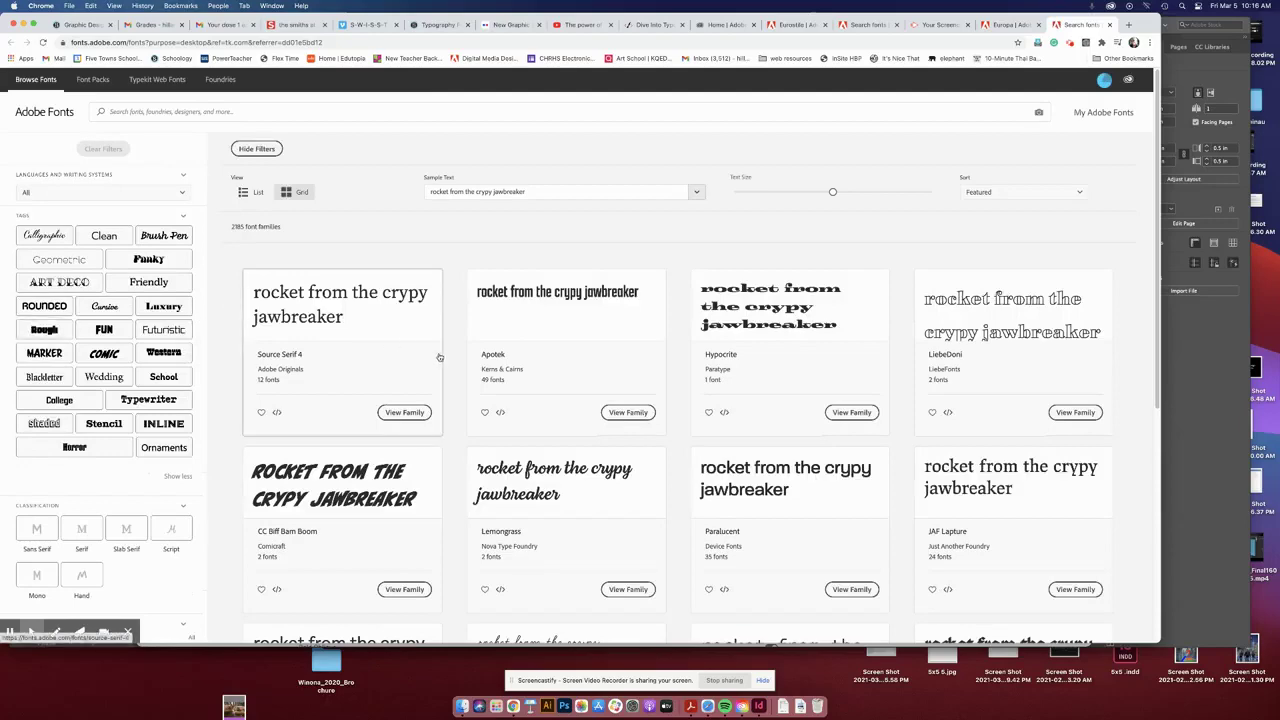
{"action": "scroll", "coordinate": [784, 396], "scroll_direction": "down", "scroll_amount": 5}
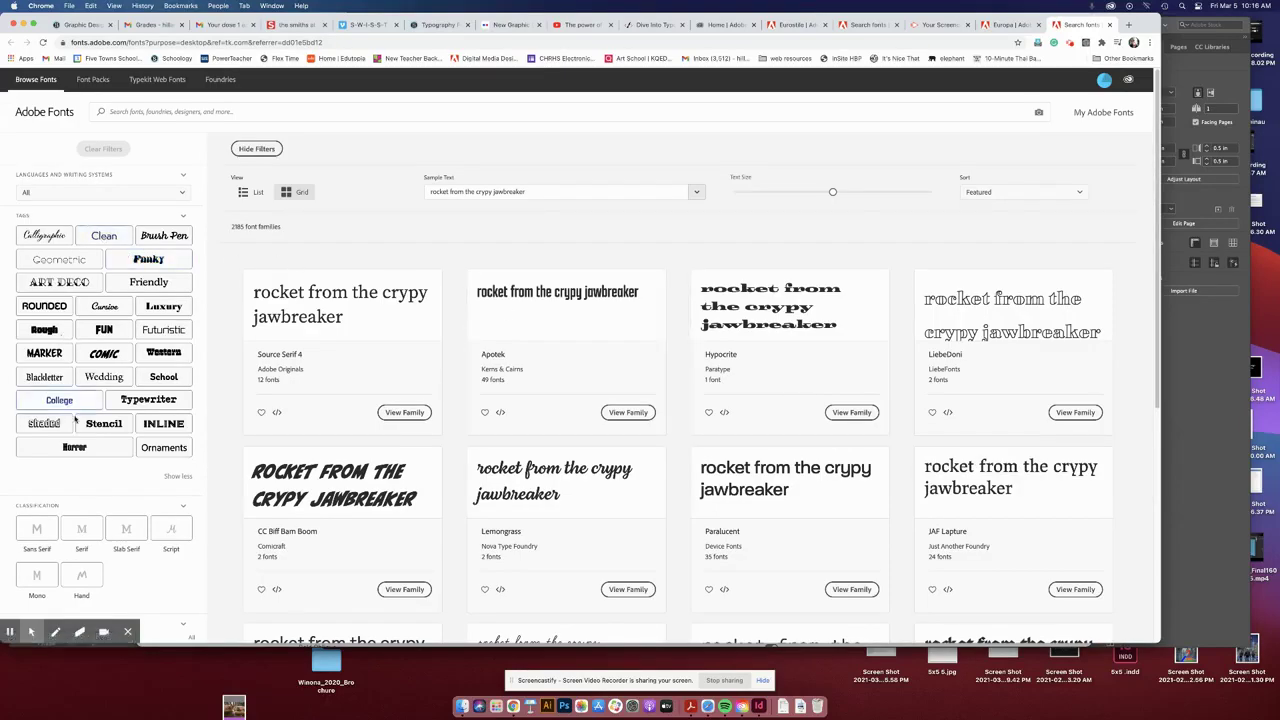
{"action": "left_click", "coordinate": [104, 238]}
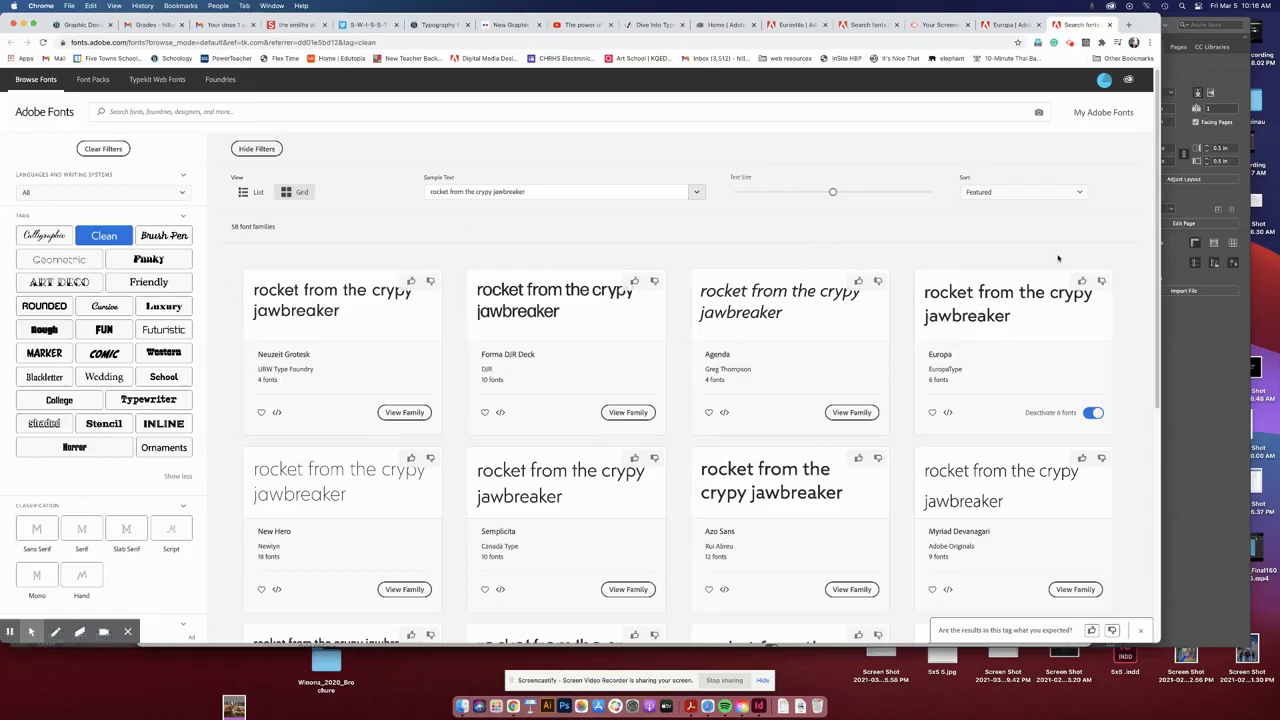
{"action": "left_click", "coordinate": [1069, 44]}
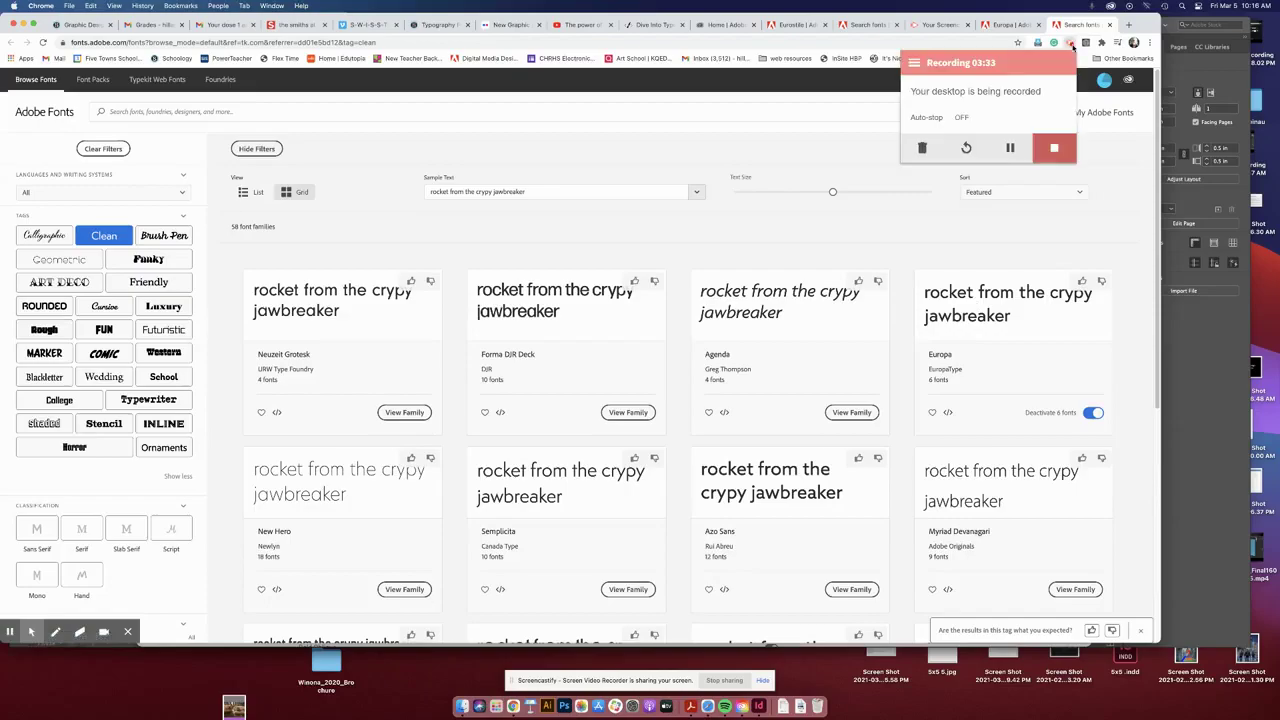